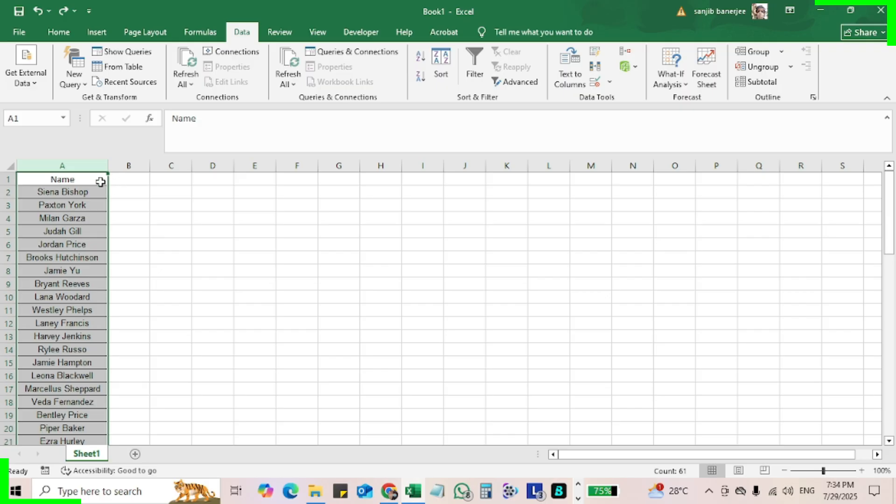
Select the list of names in cells A2 to A61, leaving out the header
{"action": "left_click", "coordinate": [100, 182]}
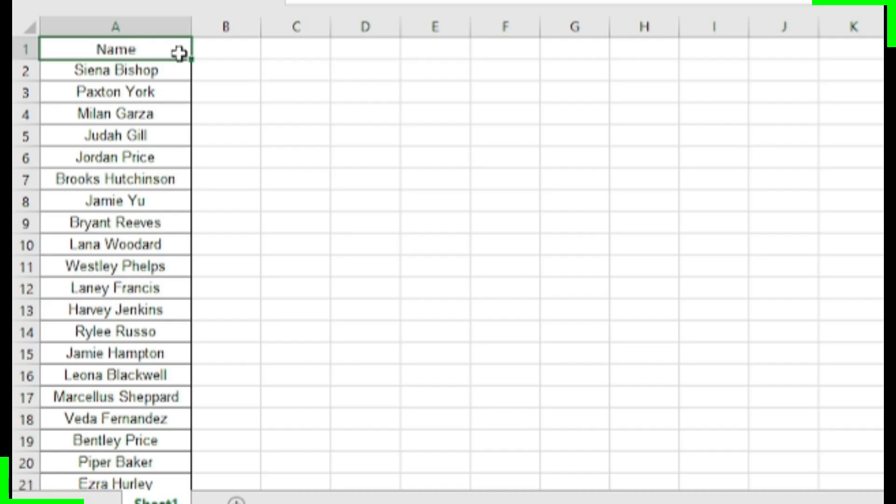
{"action": "key", "text": "Down"}
{"action": "key", "text": "shift+Down"}
{"action": "key", "text": "shift+Down"}
{"action": "key", "text": "shift+Down"}
{"action": "key", "text": "shift+Down"}
{"action": "key", "text": "shift+Down"}
{"action": "key", "text": "shift+Down"}
{"action": "key", "text": "shift+Down"}
{"action": "key", "text": "shift+Down"}
{"action": "key", "text": "shift+Down"}
{"action": "key", "text": "shift+Down"}
{"action": "key", "text": "shift+Down"}
{"action": "key", "text": "shift+Down"}
{"action": "key", "text": "shift+Down"}
{"action": "key", "text": "shift+Down"}
{"action": "key", "text": "shift+Down"}
{"action": "key", "text": "shift+Down"}
{"action": "key", "text": "shift+Down"}
{"action": "key", "text": "shift+Down"}
{"action": "key", "text": "shift+Down"}
{"action": "key", "text": "shift+Down"}
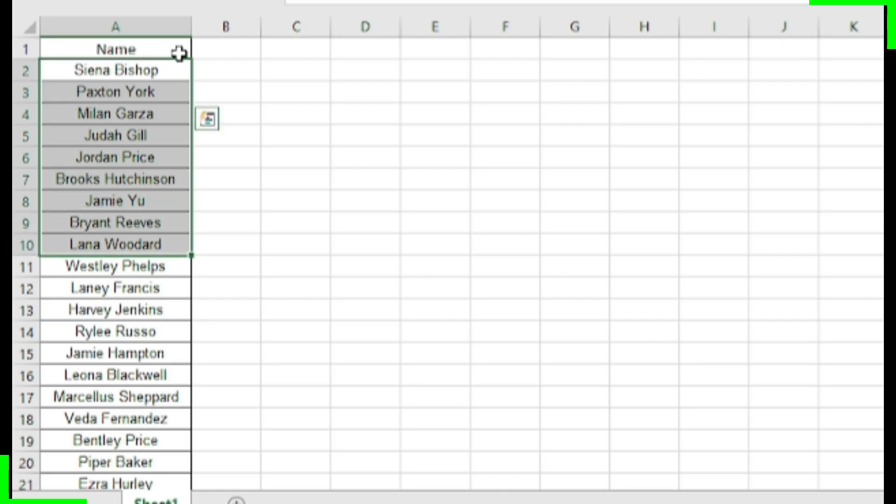
{"action": "key", "text": "shift+Down"}
{"action": "key", "text": "shift+Down"}
{"action": "key", "text": "shift+Down"}
{"action": "key", "text": "shift+Down"}
{"action": "key", "text": "shift+Down"}
{"action": "key", "text": "shift+Down"}
{"action": "key", "text": "shift+Down"}
{"action": "key", "text": "shift+Down"}
{"action": "key", "text": "shift+Down"}
{"action": "key", "text": "shift+Down"}
{"action": "key", "text": "shift+Down"}
{"action": "key", "text": "shift+Down"}
{"action": "key", "text": "shift+Down"}
{"action": "key", "text": "shift+Down"}
{"action": "key", "text": "shift+Down"}
{"action": "key", "text": "shift+Down"}
{"action": "key", "text": "shift+Down"}
{"action": "key", "text": "shift+Down"}
{"action": "key", "text": "shift+Down"}
{"action": "key", "text": "shift+Down"}
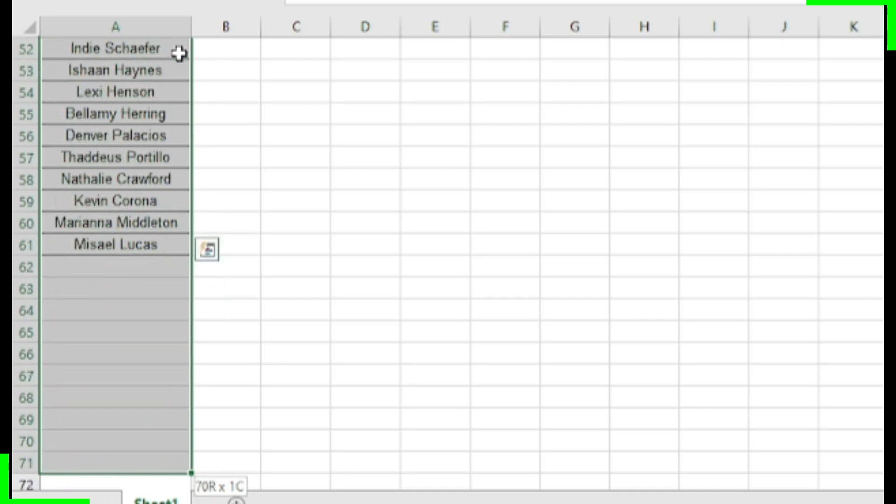
{"action": "key", "text": "shift+Up"}
{"action": "key", "text": "shift+Up"}
{"action": "key", "text": "shift+Up"}
{"action": "key", "text": "shift+Up"}
{"action": "key", "text": "shift+Up"}
{"action": "key", "text": "shift+Up"}
{"action": "key", "text": "shift+Up"}
{"action": "key", "text": "shift+Up"}
{"action": "key", "text": "shift+Up"}
{"action": "key", "text": "shift+Up"}
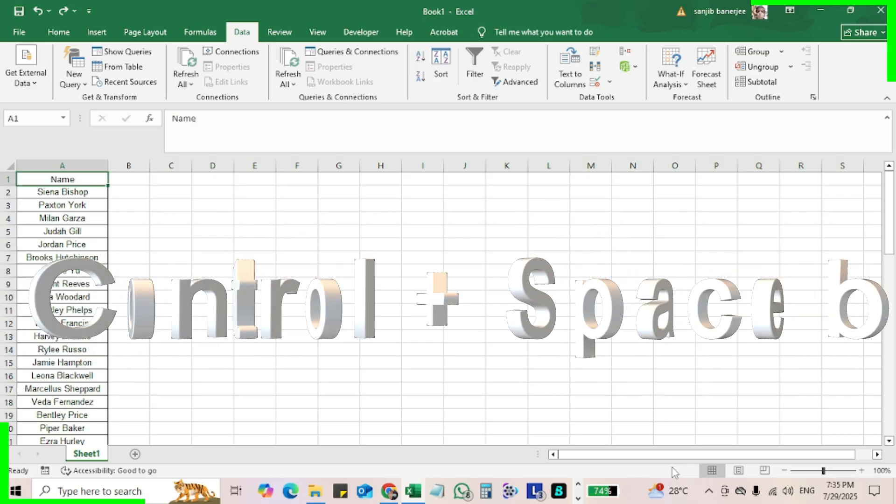
Select all of column A and start Text to Columns with the Delimited data type
{"action": "key", "text": "ctrl+space"}
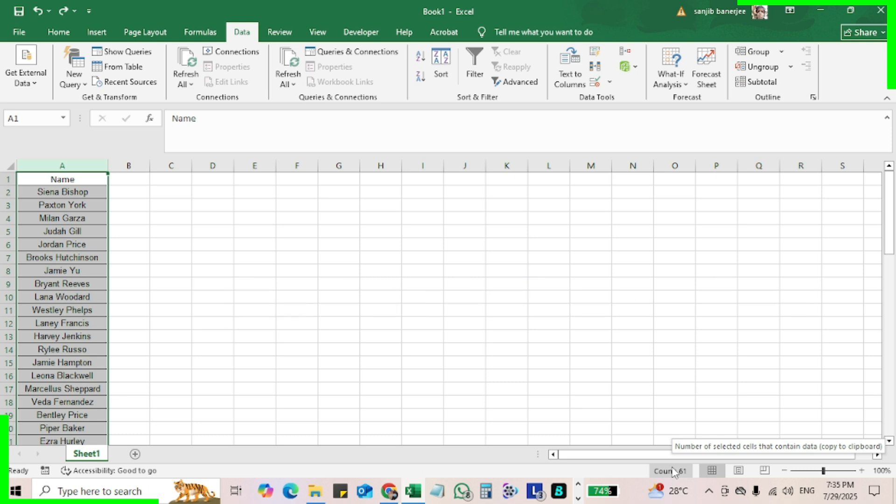
{"action": "key", "text": "alt"}
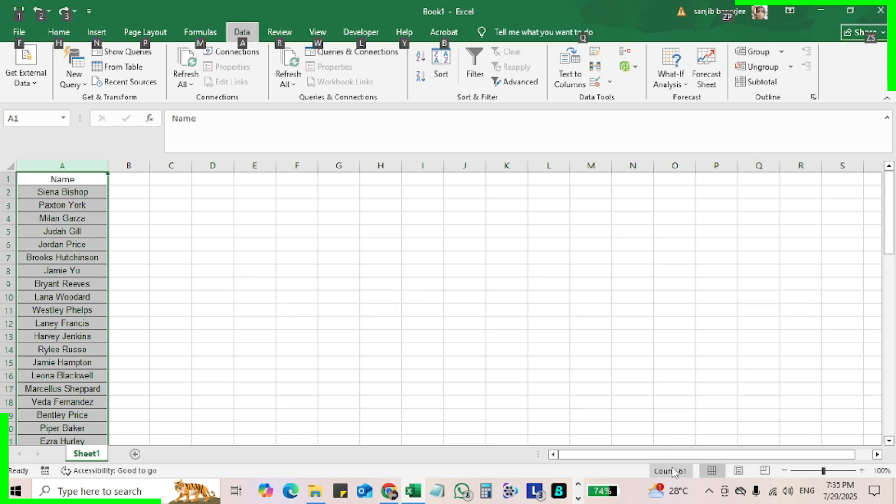
{"action": "key", "text": "a"}
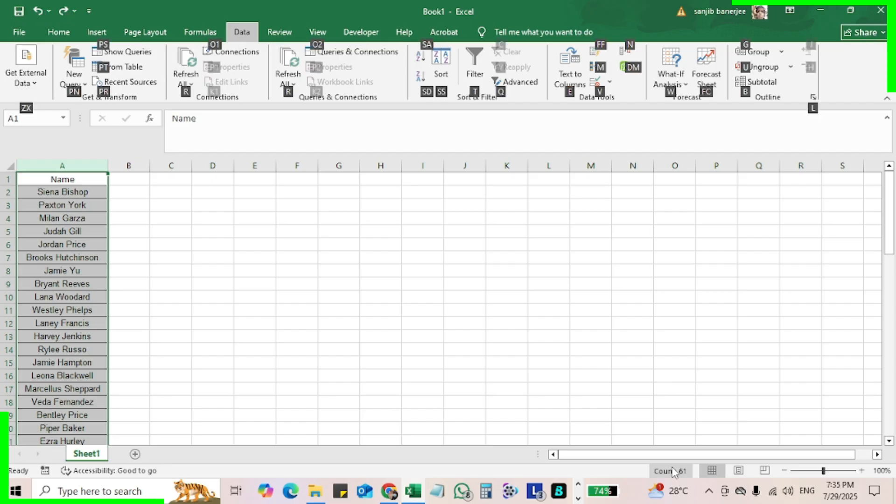
{"action": "key", "text": "e"}
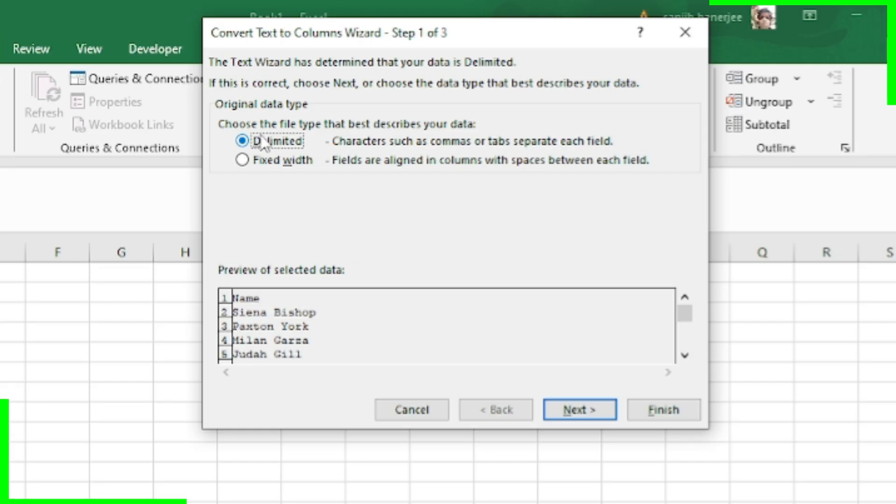
{"action": "left_click", "coordinate": [578, 411]}
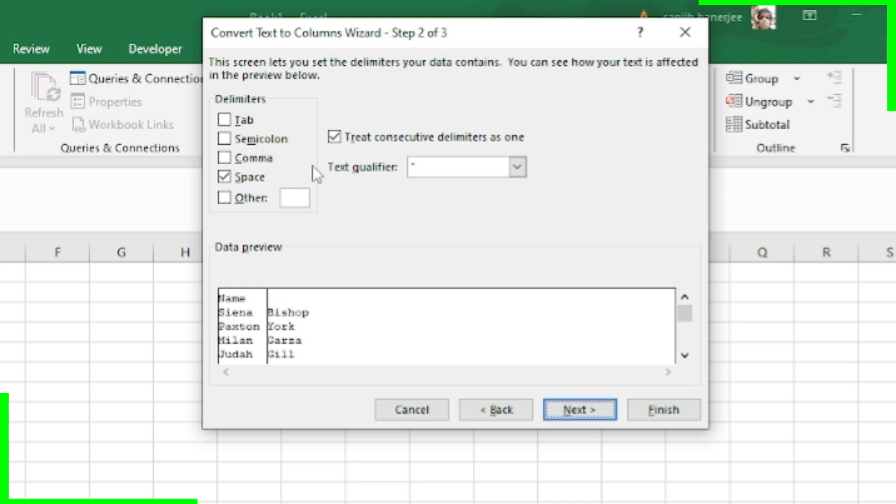
Try the Tab, Semicolon and Comma delimiters in turn with Space cleared to compare their effect on the data preview
{"action": "left_click", "coordinate": [225, 121]}
{"action": "left_click", "coordinate": [225, 176]}
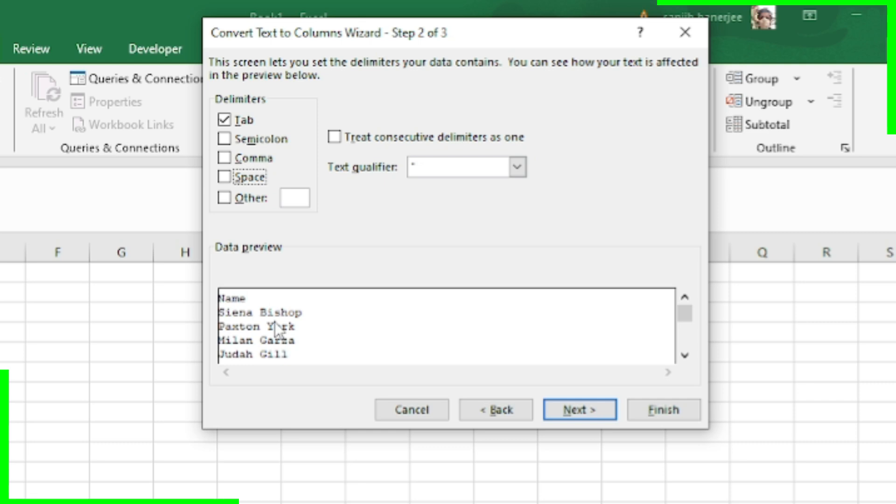
{"action": "left_click", "coordinate": [225, 120]}
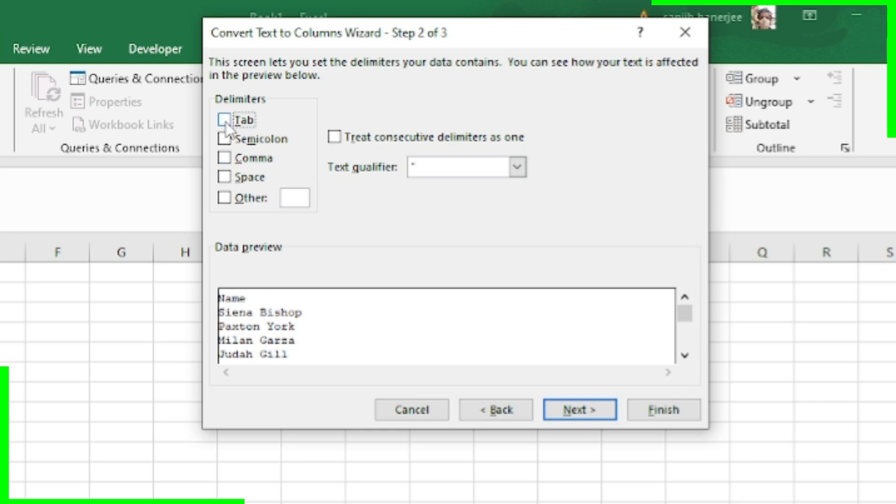
{"action": "left_click", "coordinate": [224, 139]}
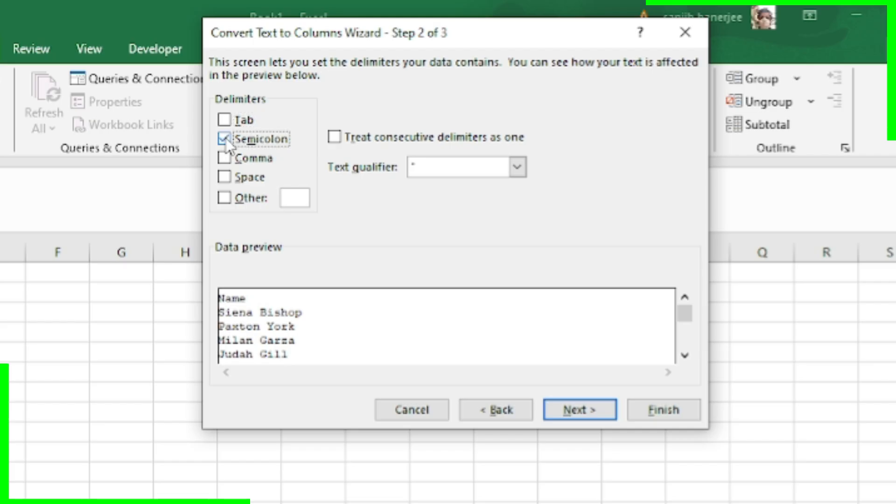
{"action": "left_click", "coordinate": [223, 159]}
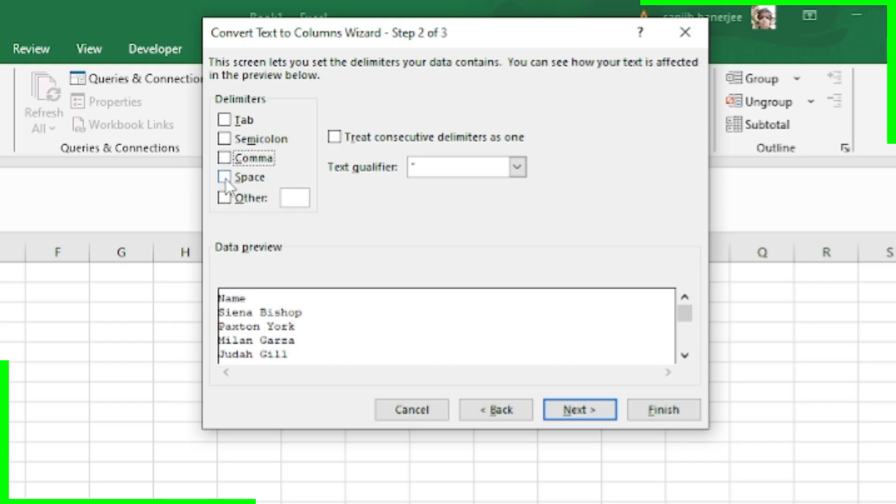
Set Space as the only delimiter and finish the split with General format and destination $A$1
{"action": "left_click", "coordinate": [224, 178]}
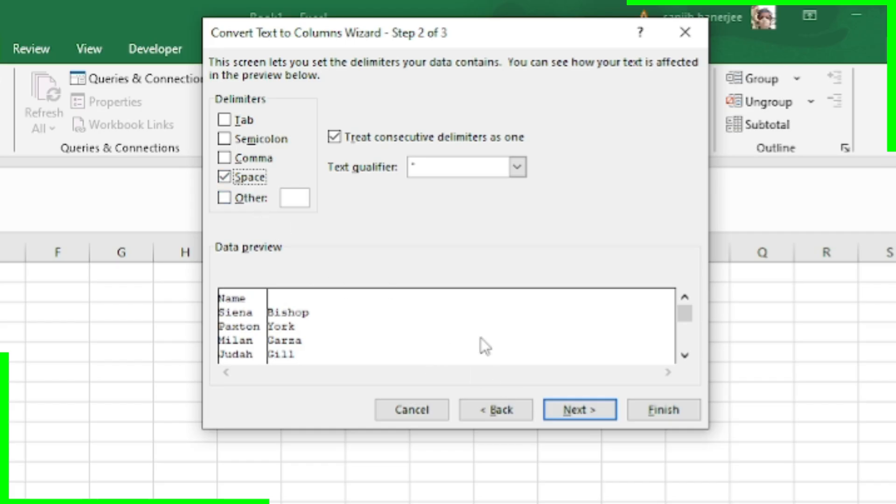
{"action": "left_click", "coordinate": [575, 406]}
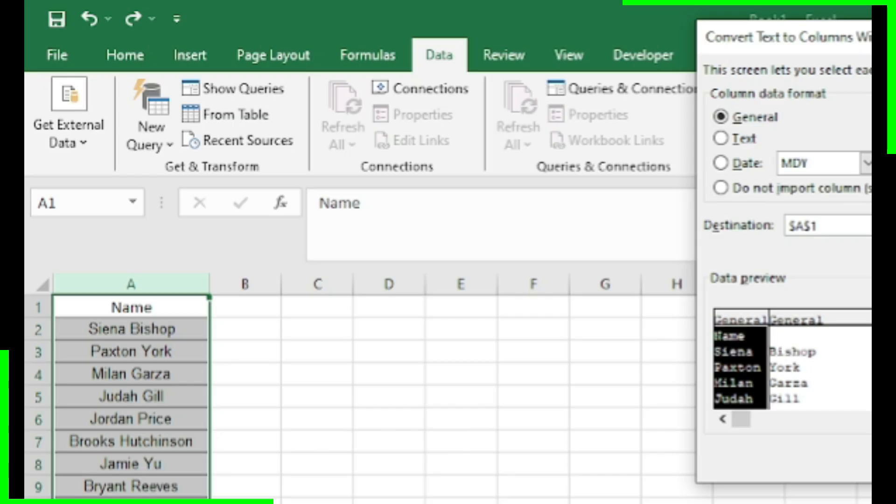
{"action": "left_click", "coordinate": [639, 413]}
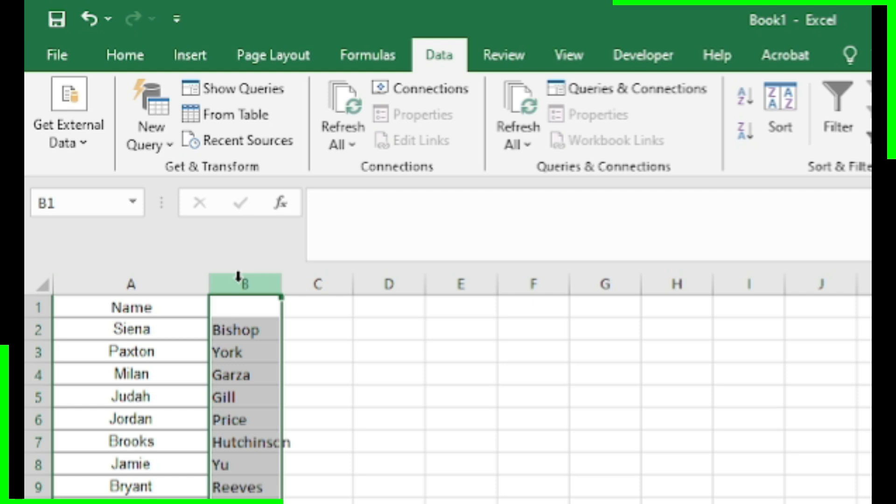
Change the header in cell A1 to "First Name"
{"action": "left_click", "coordinate": [169, 307]}
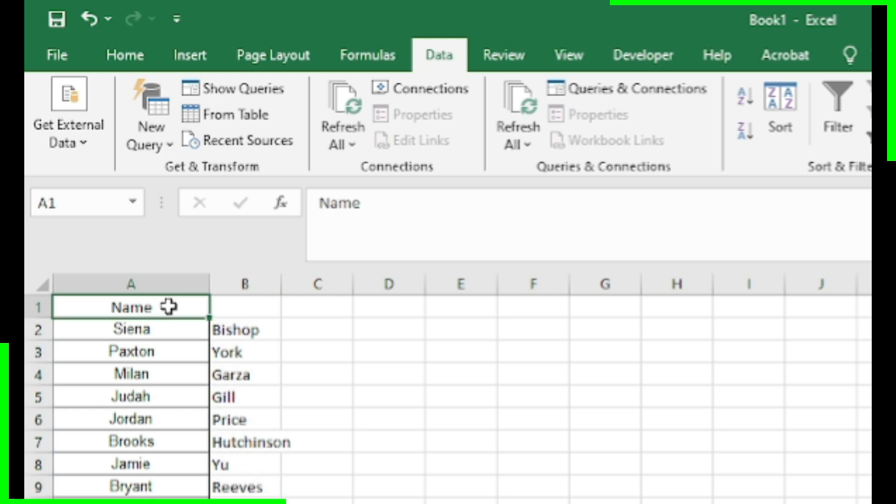
{"action": "double_click", "coordinate": [169, 307]}
{"action": "key", "text": "Left"}
{"action": "key", "text": "Left"}
{"action": "key", "text": "Left"}
{"action": "key", "text": "Left"}
{"action": "type", "text": "First"}
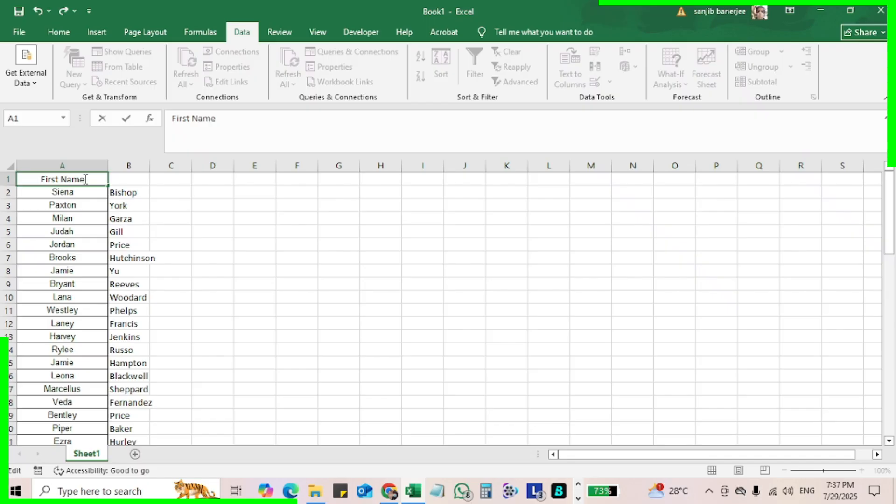
{"action": "key", "text": "Return"}
Copy the "First Name" header from cell A1 into cell B1
{"action": "key", "text": "Up"}
{"action": "key", "text": "Right"}
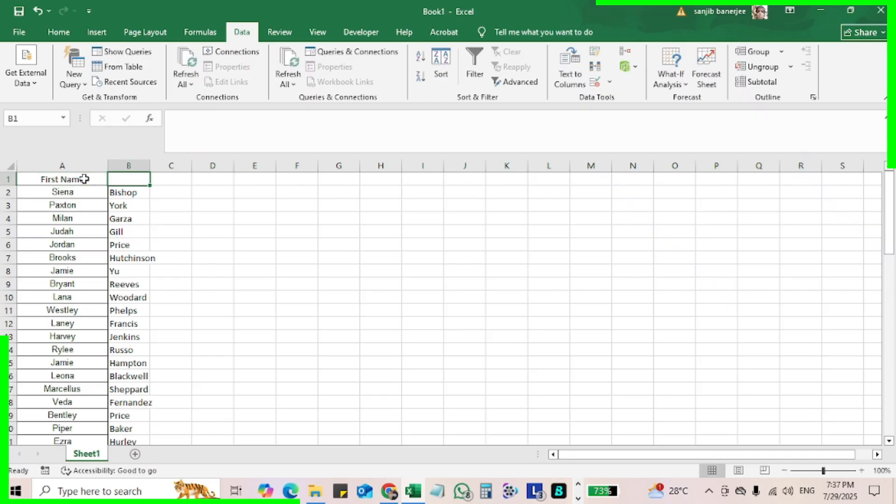
{"action": "left_click", "coordinate": [84, 179]}
{"action": "key", "text": "ctrl+c"}
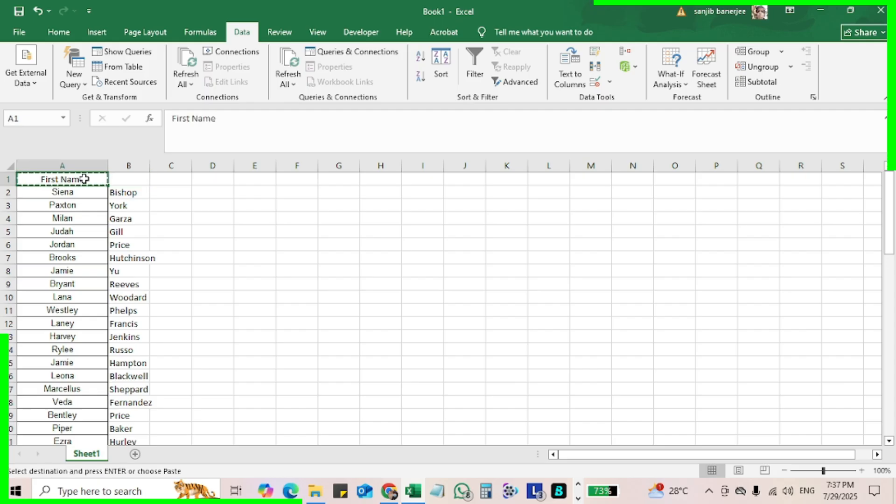
{"action": "key", "text": "Right"}
{"action": "key", "text": "ctrl+v"}
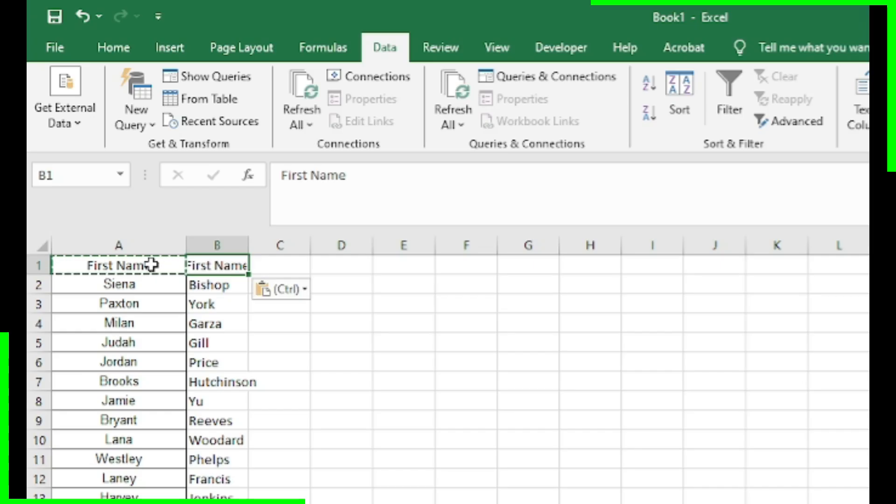
{"action": "key", "text": "Left"}
{"action": "key", "text": "Right"}
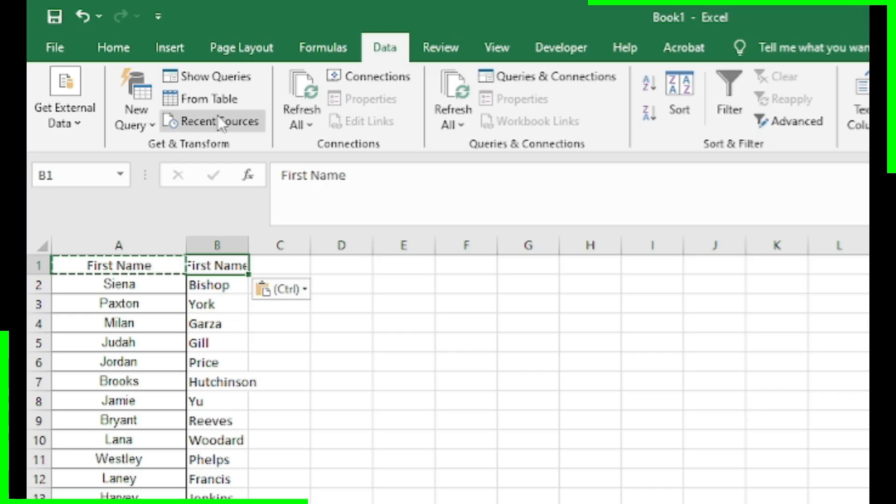
Replace "First" in cell B1 so that the header reads "Last Name"
{"action": "left_click", "coordinate": [298, 182]}
{"action": "double_click", "coordinate": [297, 183]}
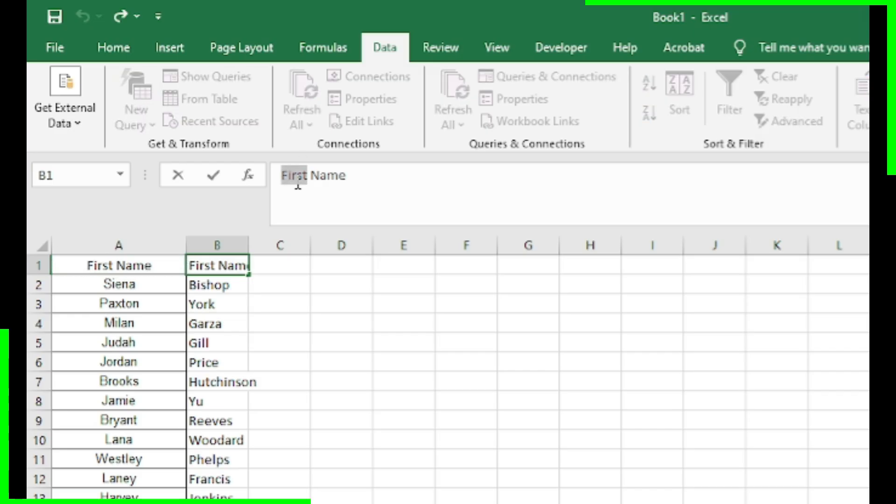
{"action": "type", "text": "La"}
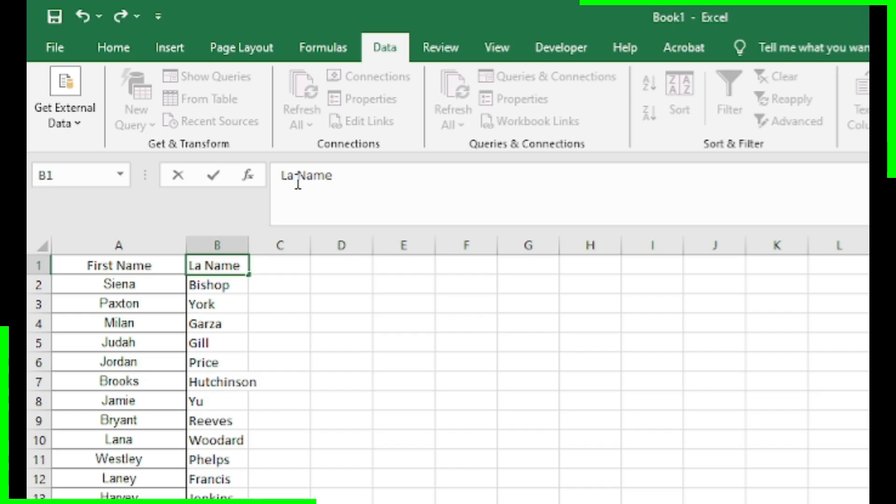
{"action": "type", "text": "st"}
{"action": "key", "text": "Return"}
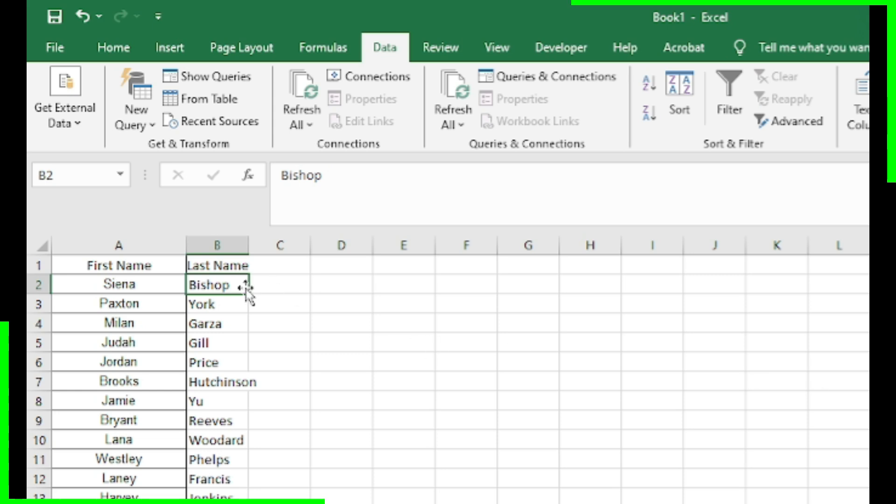
Select the whole two-column name table and autofit its column widths
{"action": "key", "text": "ctrl+a"}
{"action": "key", "text": "alt"}
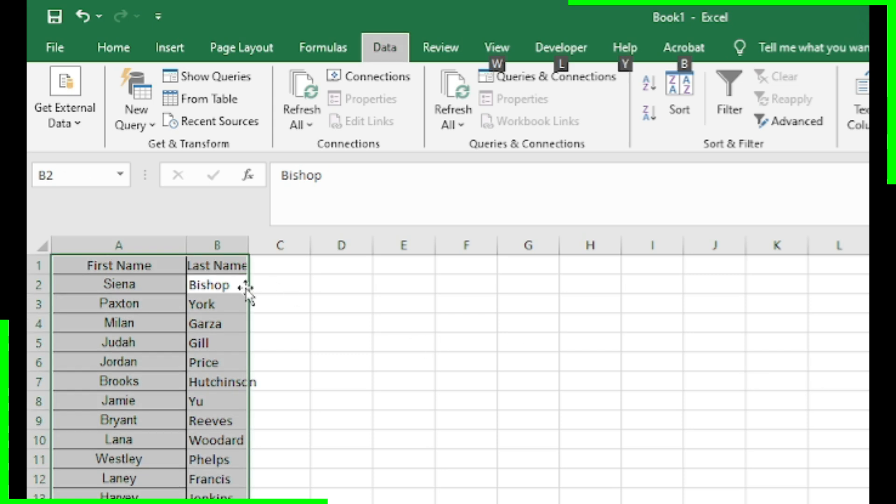
{"action": "key", "text": "h"}
{"action": "key", "text": "o"}
{"action": "key", "text": "i"}
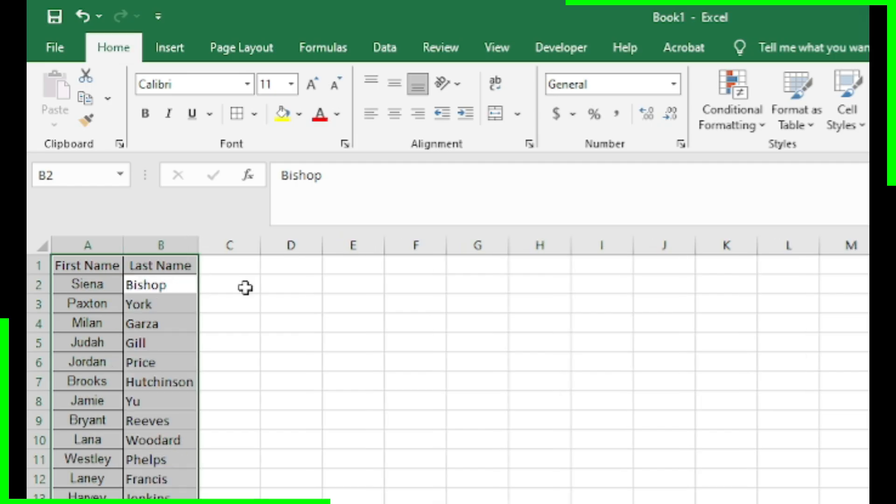
Center the contents of the selected name table horizontally
{"action": "key", "text": "alt"}
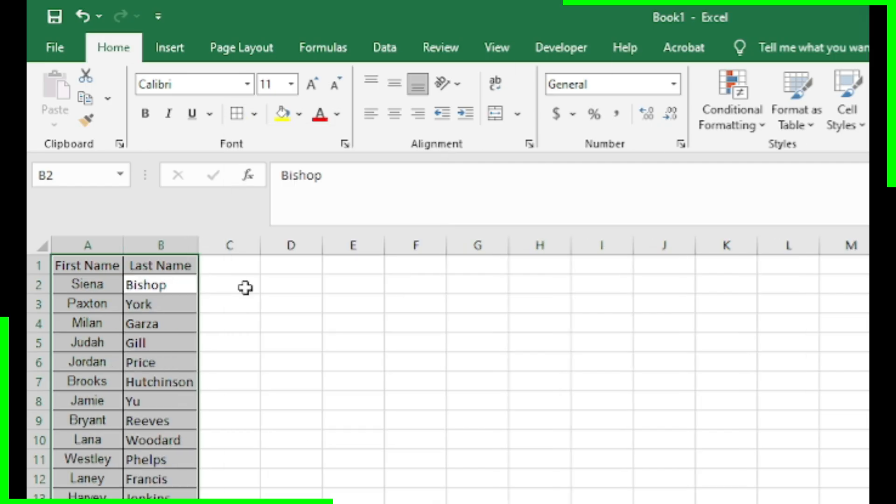
{"action": "key", "text": "h"}
{"action": "key", "text": "a"}
{"action": "key", "text": "c"}
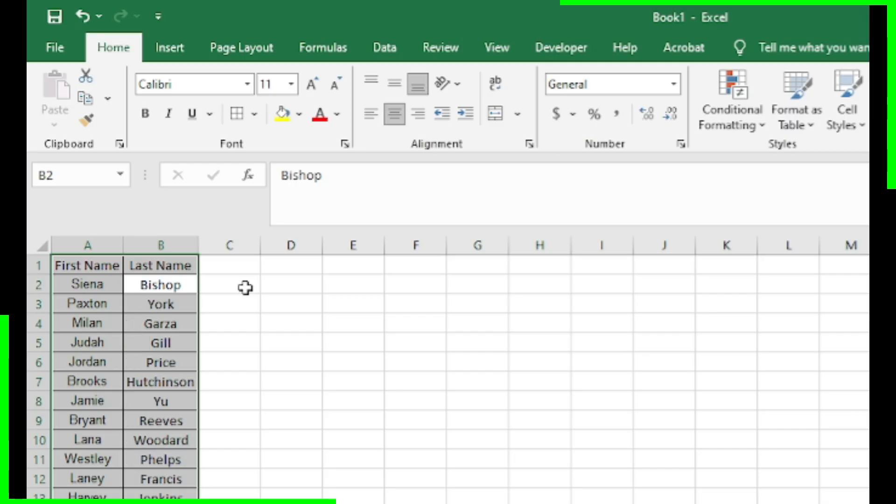
{"action": "key", "text": "Up"}
{"action": "key", "text": "Left"}
{"action": "key", "text": "Right"}
{"action": "key", "text": "Left"}
{"action": "key", "text": "Down"}
{"action": "key", "text": "Right"}
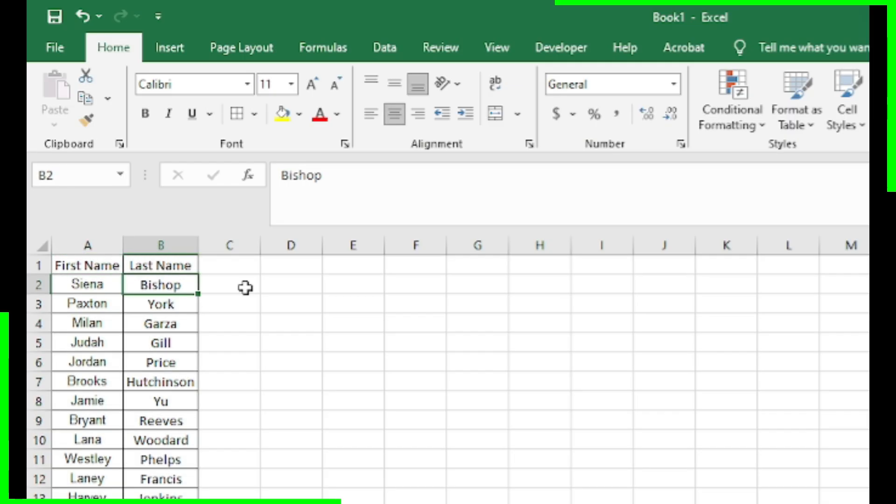
{"action": "key", "text": "Left"}
{"action": "key", "text": "Down"}
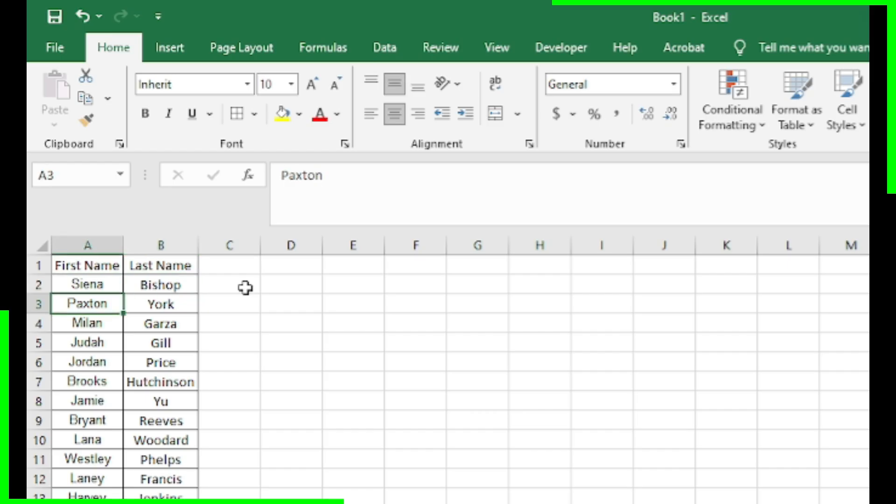
{"action": "key", "text": "Up"}
{"action": "key", "text": "Up"}
{"action": "key", "text": "Right"}
{"action": "key", "text": "Right"}
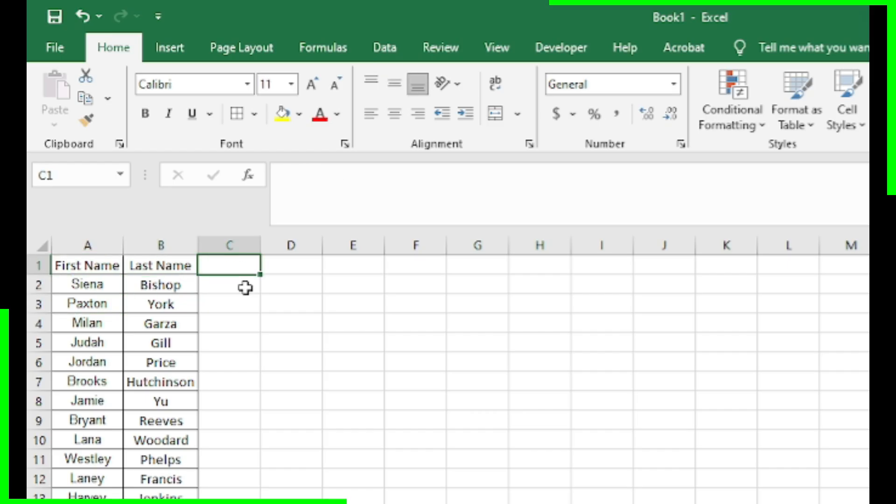
{"action": "key", "text": "Left"}
{"action": "key", "text": "Left"}
{"action": "key", "text": "Right"}
{"action": "key", "text": "Right"}
{"action": "key", "text": "Right"}
{"action": "key", "text": "Right"}
{"action": "key", "text": "Left"}
{"action": "key", "text": "Left"}
{"action": "key", "text": "Left"}
{"action": "key", "text": "Left"}
{"action": "key", "text": "Right"}
{"action": "key", "text": "Down"}
{"action": "key", "text": "Left"}
{"action": "key", "text": "Right"}
{"action": "key", "text": "Up"}
{"action": "key", "text": "Left"}
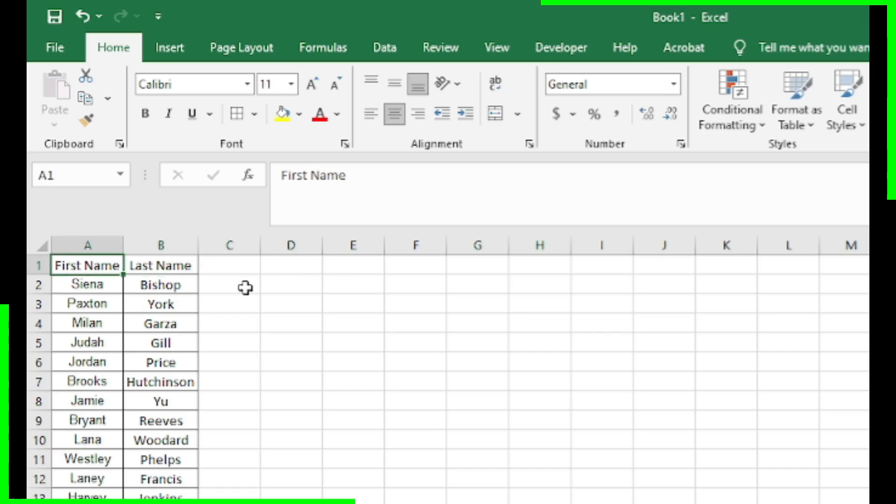
{"action": "key", "text": "Down"}
{"action": "key", "text": "Right"}
{"action": "key", "text": "Left"}
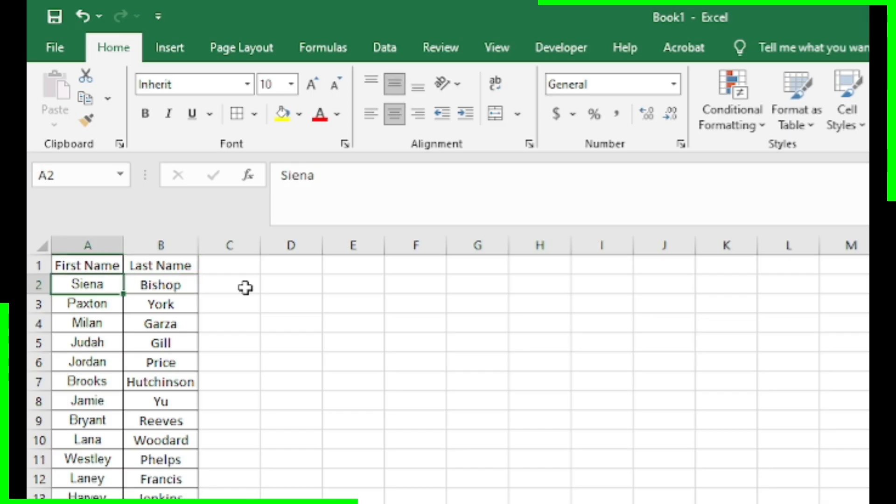
{"action": "key", "text": "Right"}
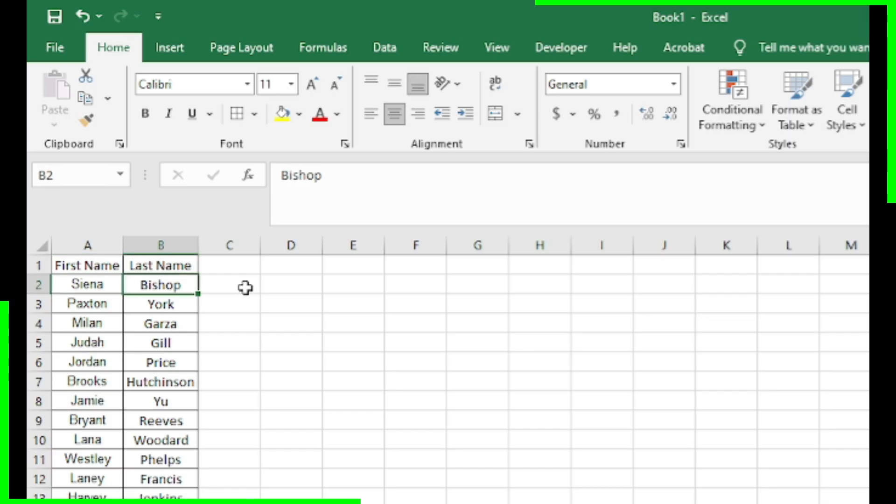
{"action": "key", "text": "Left"}
{"action": "key", "text": "Right"}
{"action": "key", "text": "Left"}
{"action": "key", "text": "Right"}
{"action": "key", "text": "Left"}
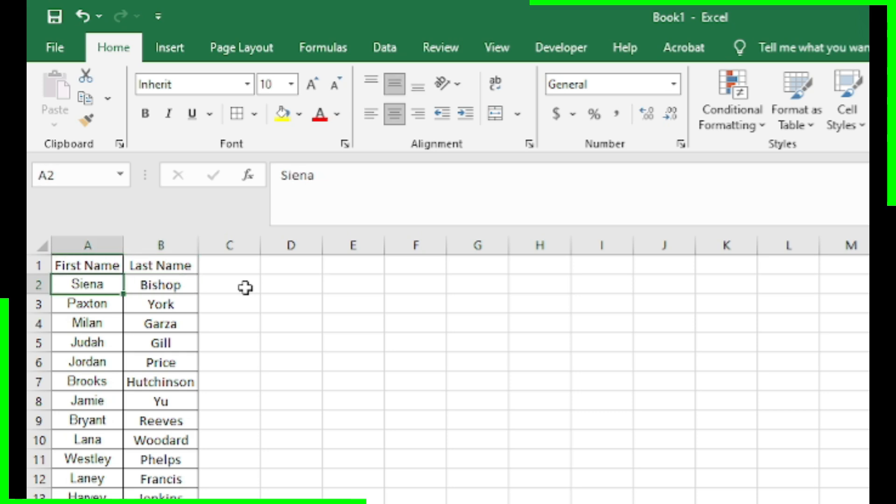
{"action": "key", "text": "Right"}
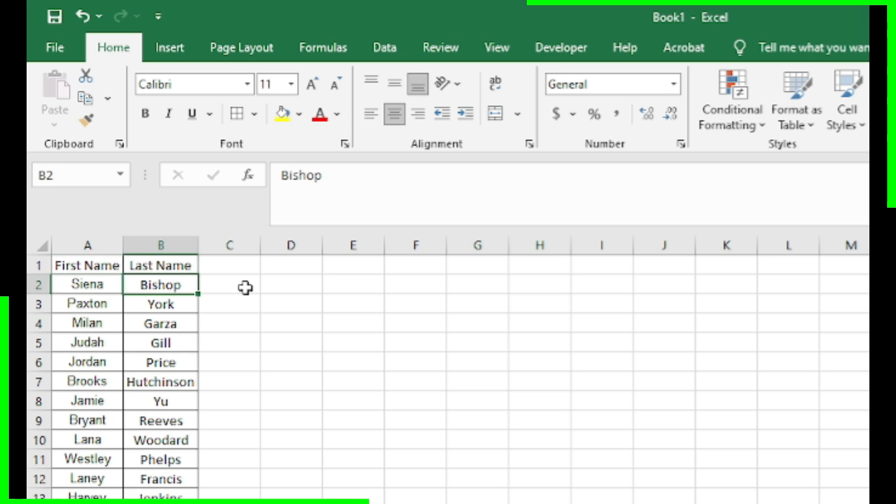
Start a CONCATENATE formula in cell D2 with cell A2 as its first text argument
{"action": "key", "text": "Right"}
{"action": "key", "text": "Right"}
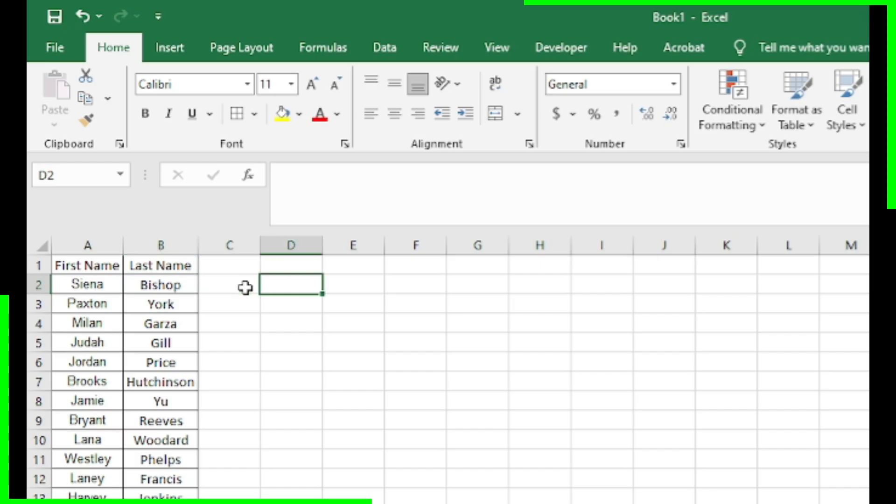
{"action": "type", "text": "+"}
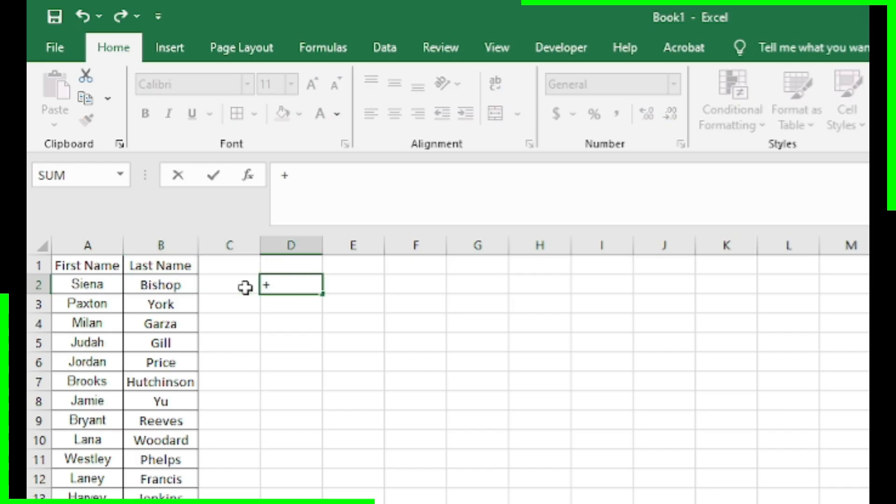
{"action": "type", "text": "con"}
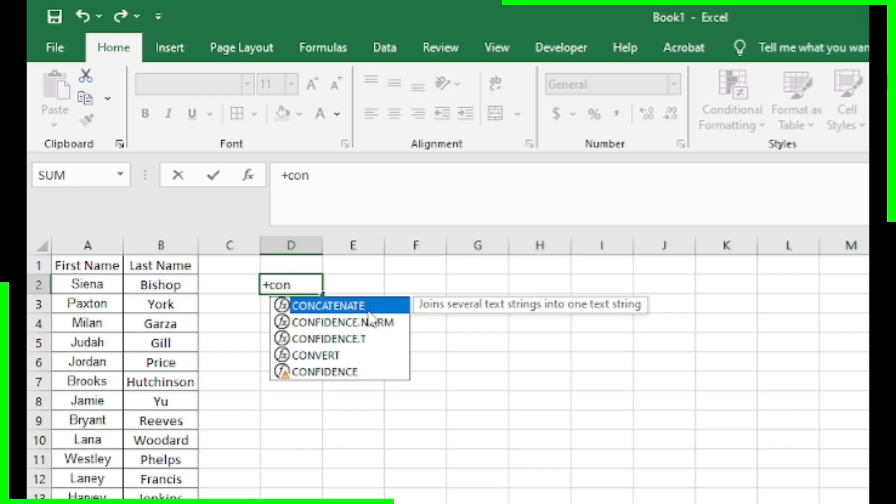
{"action": "key", "text": "Tab"}
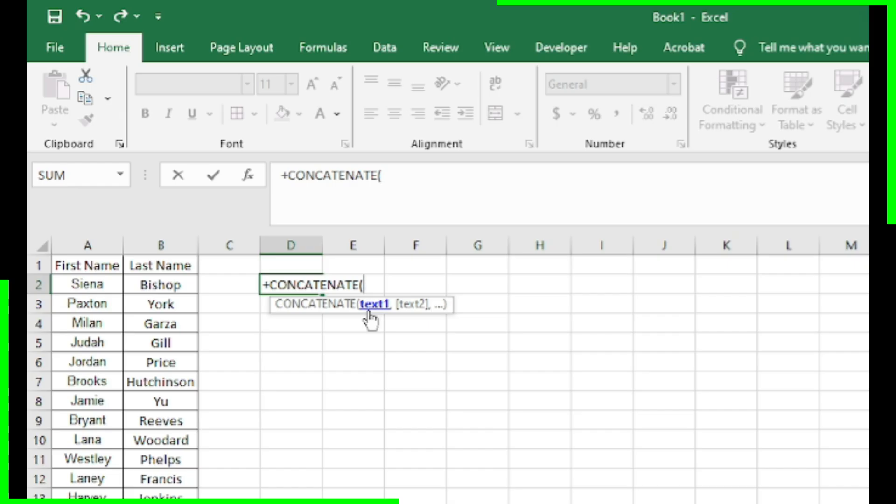
{"action": "key", "text": "Left"}
{"action": "key", "text": "Left"}
{"action": "key", "text": "Left"}
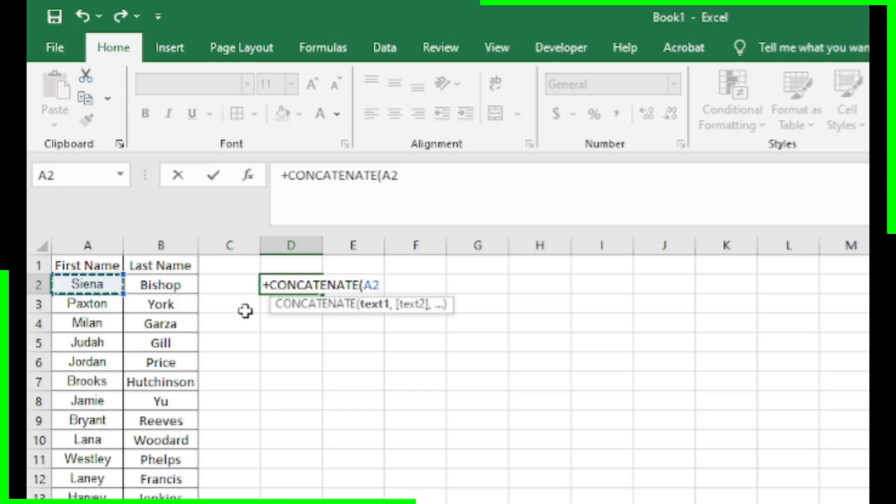
Add a space in quotation marks as the formula's second text argument, followed by a comma
{"action": "type", "text": ","}
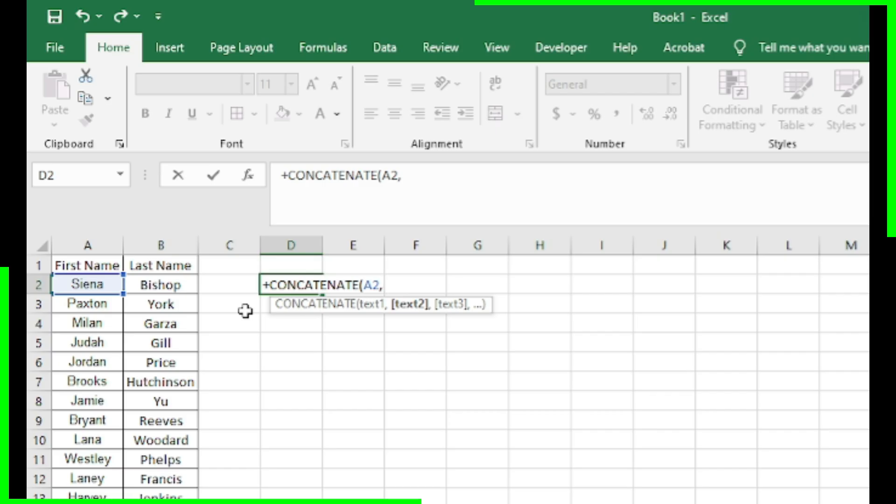
{"action": "type", "text": "\""}
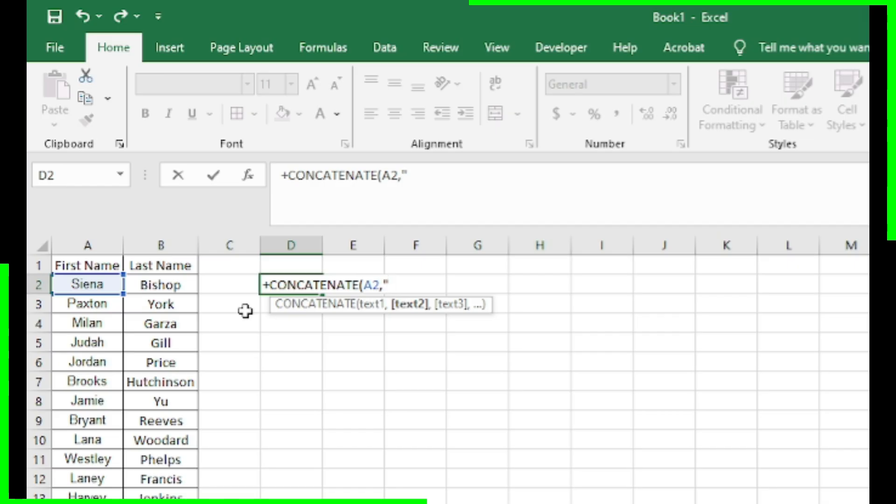
{"action": "type", "text": " \""}
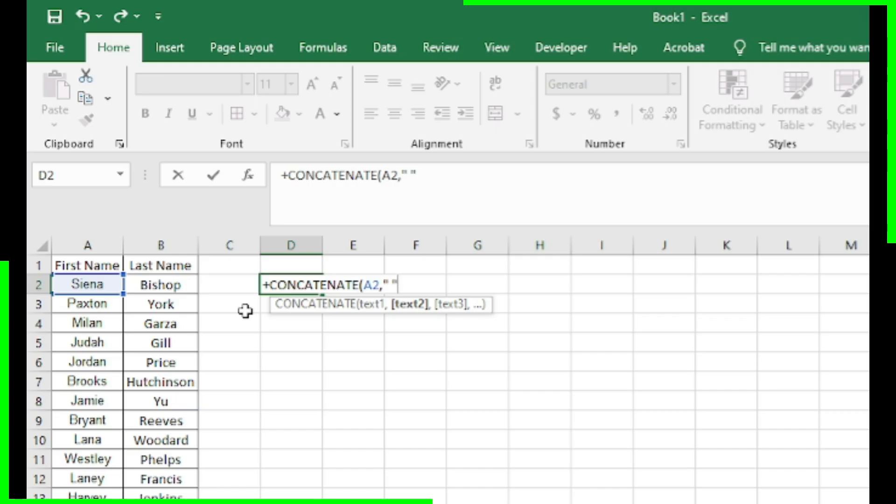
{"action": "type", "text": ","}
{"action": "key", "text": "Left"}
{"action": "key", "text": "Left"}
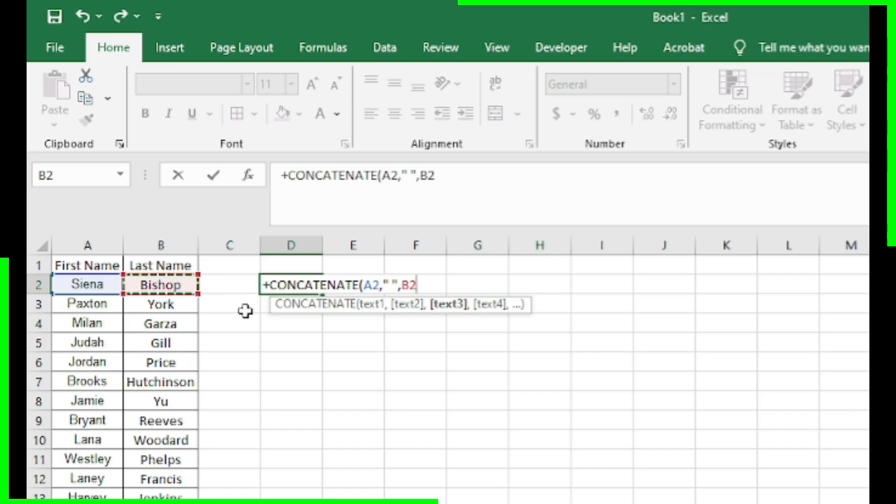
{"action": "key", "text": "Left"}
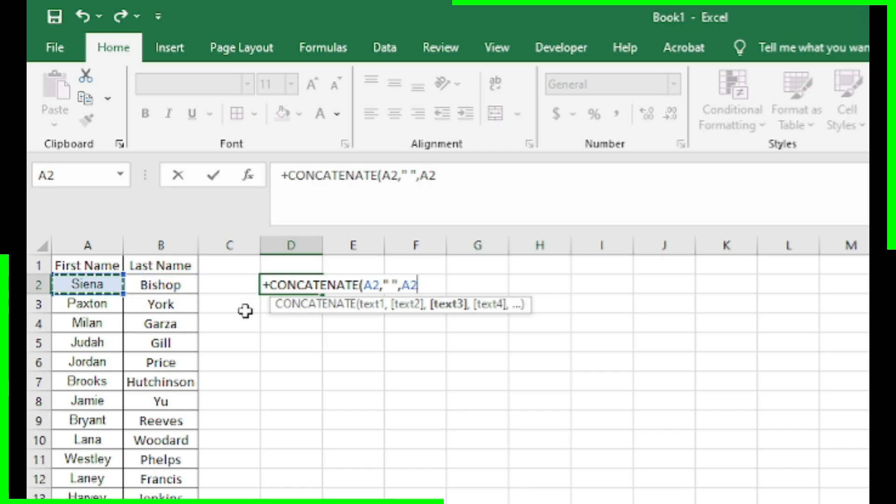
{"action": "key", "text": "Right"}
{"action": "key", "text": "Right"}
{"action": "key", "text": "Right"}
{"action": "key", "text": "Right"}
{"action": "key", "text": "Right"}
{"action": "key", "text": "Right"}
{"action": "key", "text": "Left"}
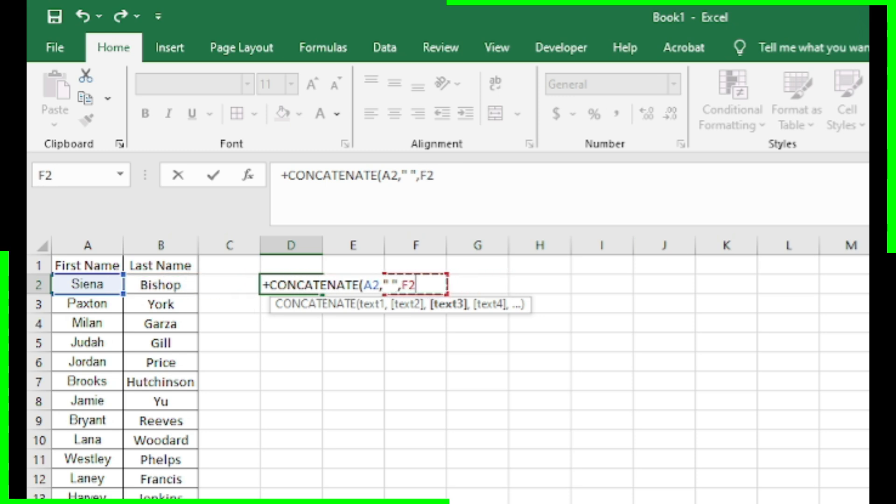
{"action": "key", "text": "alt+Tab"}
{"action": "key", "text": "alt+Tab"}
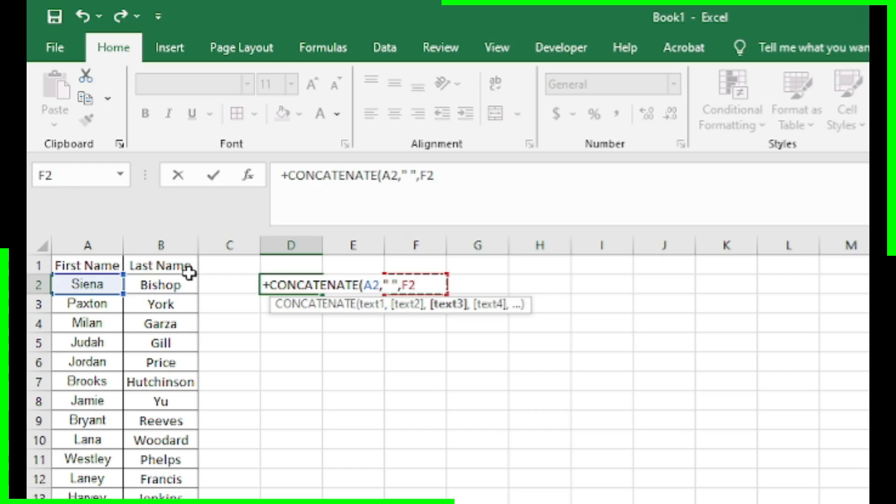
Reference cell B2 as the third text argument and complete the CONCATENATE formula
{"action": "left_click", "coordinate": [178, 284]}
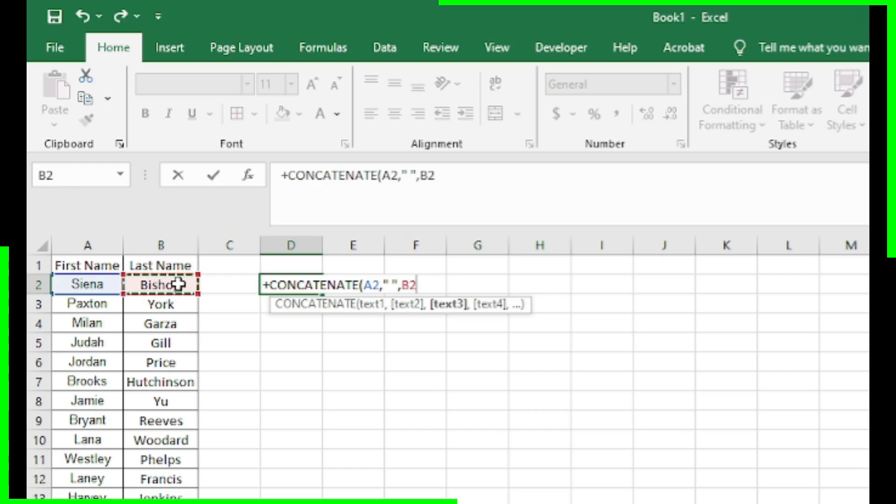
{"action": "key", "text": "Return"}
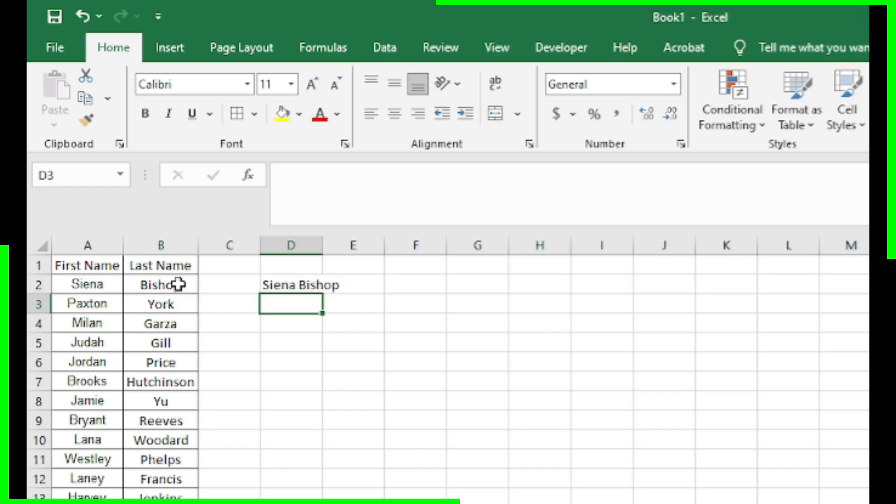
Select the entire sheet, autofit all column widths and clear the selection
{"action": "key", "text": "Up"}
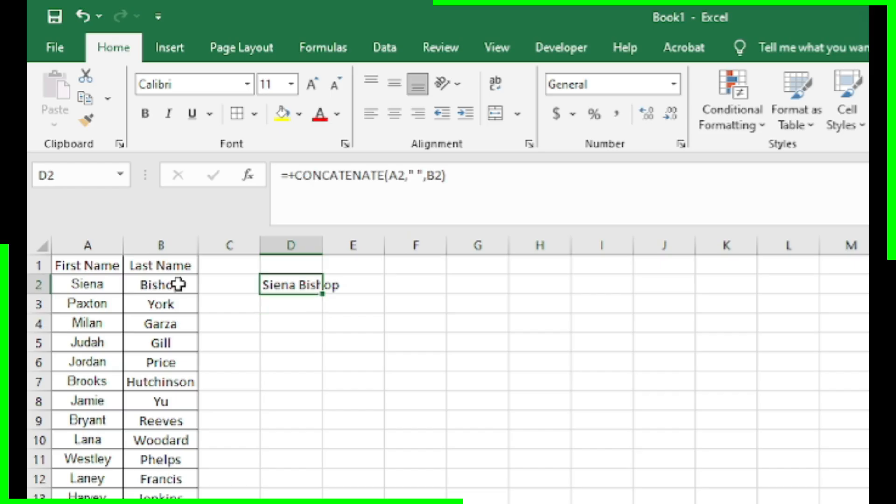
{"action": "key", "text": "ctrl+a"}
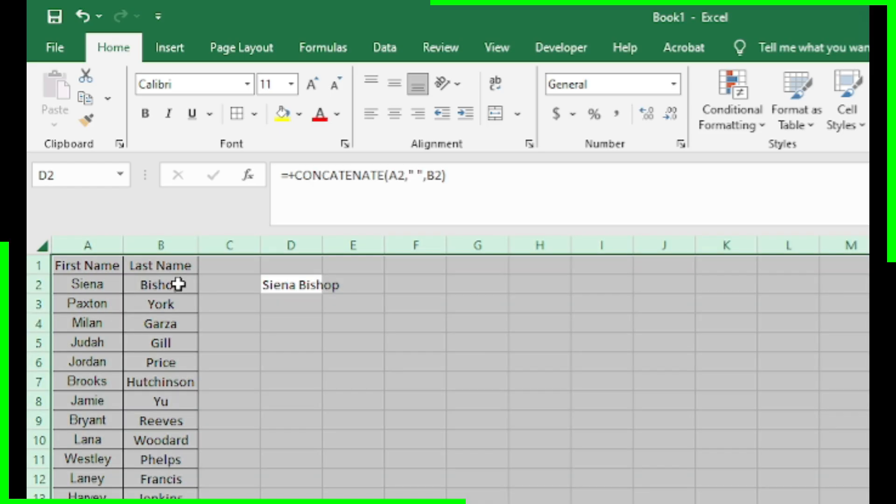
{"action": "key", "text": "alt+h"}
{"action": "key", "text": "o"}
{"action": "key", "text": "i"}
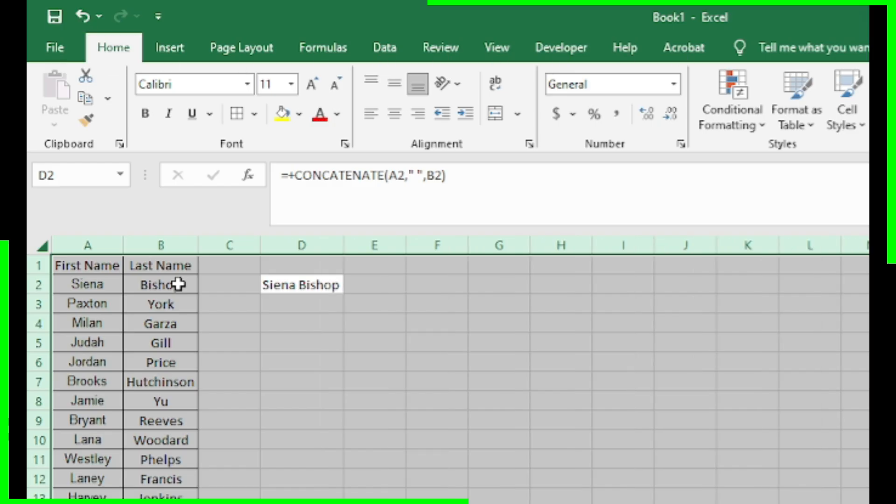
{"action": "key", "text": "shift+BackSpace"}
Review the source cells A2 and B2 and the combining formula in D2
{"action": "key", "text": "Left"}
{"action": "key", "text": "Left"}
{"action": "key", "text": "Left"}
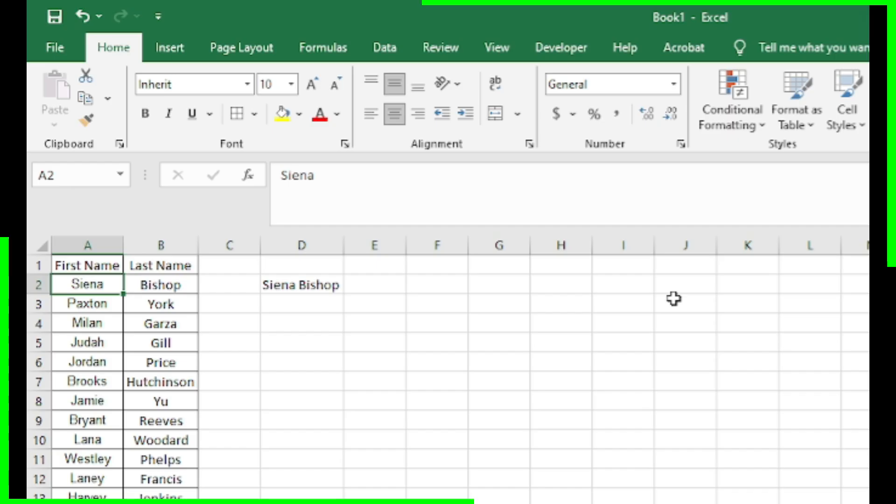
{"action": "key", "text": "Right"}
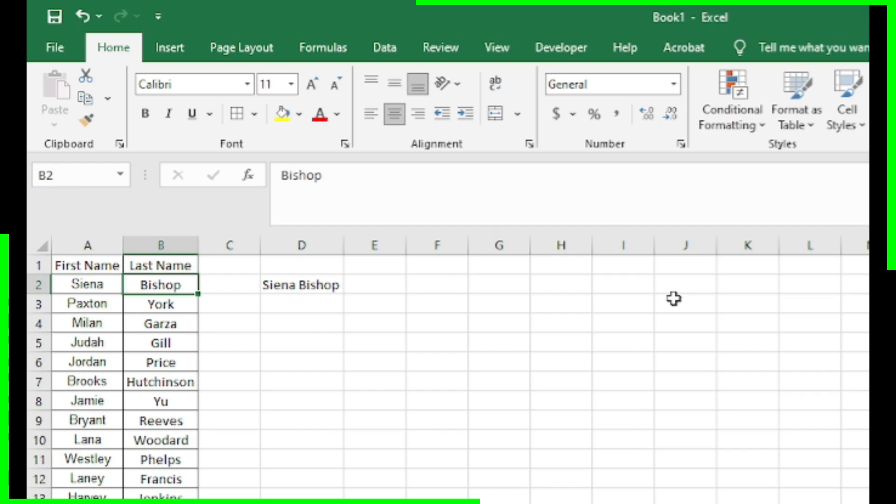
{"action": "key", "text": "Right"}
{"action": "key", "text": "Right"}
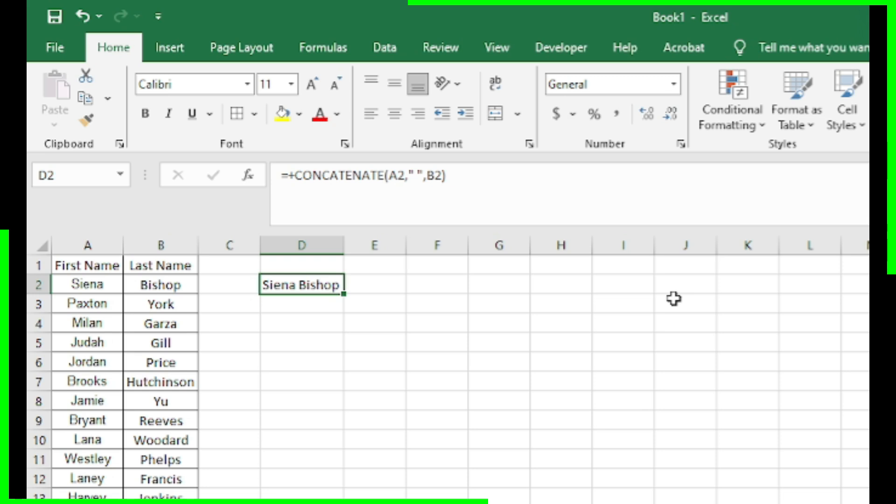
{"action": "key", "text": "Left"}
{"action": "key", "text": "Left"}
{"action": "key", "text": "Left"}
{"action": "key", "text": "Down"}
{"action": "key", "text": "Up"}
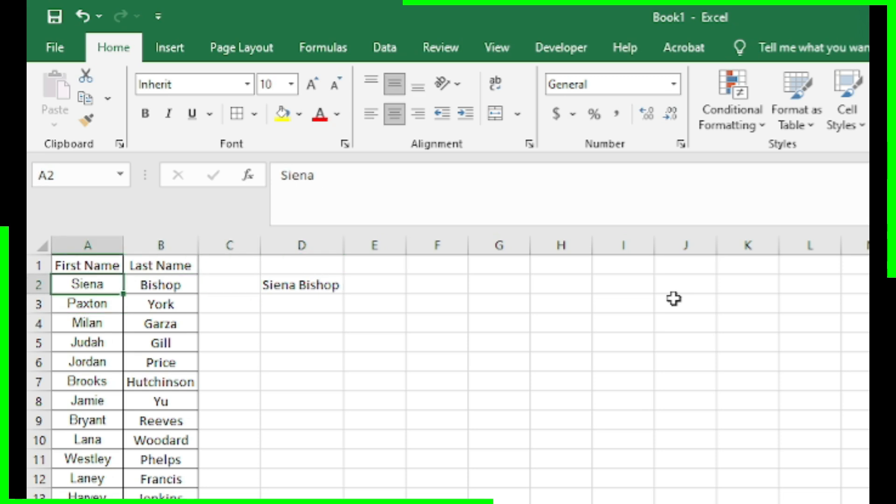
Look through the name list in column A down to its last row and back up to the header
{"action": "key", "text": "Down"}
{"action": "key", "text": "Down"}
{"action": "key", "text": "Down"}
{"action": "key", "text": "Down"}
{"action": "key", "text": "Down"}
{"action": "key", "text": "Down"}
{"action": "key", "text": "Down"}
{"action": "key", "text": "Down"}
{"action": "key", "text": "Down"}
{"action": "key", "text": "Down"}
{"action": "key", "text": "Down"}
{"action": "key", "text": "Down"}
{"action": "key", "text": "Down"}
{"action": "key", "text": "Down"}
{"action": "key", "text": "Down"}
{"action": "key", "text": "Down"}
{"action": "key", "text": "Down"}
{"action": "key", "text": "Down"}
{"action": "key", "text": "Down"}
{"action": "key", "text": "Down"}
{"action": "key", "text": "Down"}
{"action": "key", "text": "Down"}
{"action": "key", "text": "Down"}
{"action": "key", "text": "Down"}
{"action": "key", "text": "Down"}
{"action": "key", "text": "Down"}
{"action": "key", "text": "Down"}
{"action": "key", "text": "Down"}
{"action": "key", "text": "Down"}
{"action": "key", "text": "Down"}
{"action": "key", "text": "Down"}
{"action": "key", "text": "Down"}
{"action": "key", "text": "Down"}
{"action": "key", "text": "Down"}
{"action": "key", "text": "Down"}
{"action": "key", "text": "Down"}
{"action": "key", "text": "Down"}
{"action": "key", "text": "Down"}
{"action": "key", "text": "Down"}
{"action": "key", "text": "Down"}
{"action": "key", "text": "Up"}
{"action": "key", "text": "Up"}
{"action": "key", "text": "Up"}
{"action": "key", "text": "Up"}
{"action": "key", "text": "Up"}
{"action": "key", "text": "Up"}
{"action": "key", "text": "Up"}
{"action": "key", "text": "Up"}
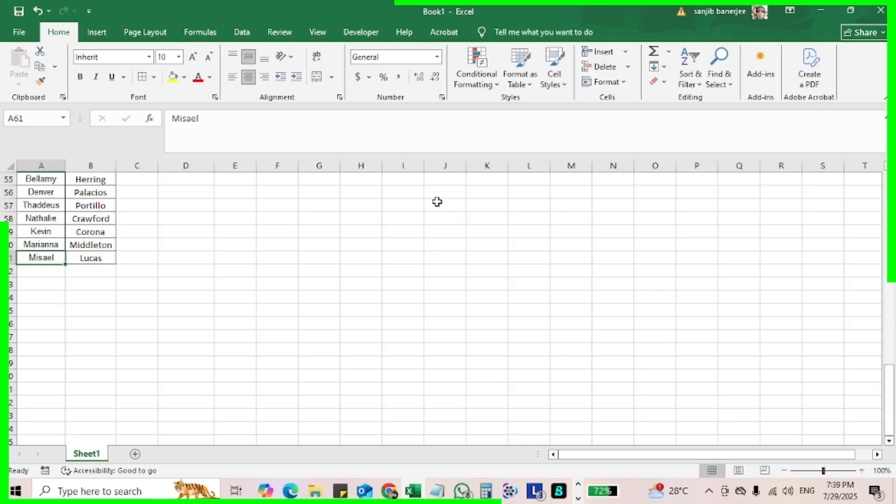
{"action": "key", "text": "Up"}
{"action": "key", "text": "Up"}
{"action": "key", "text": "Up"}
{"action": "key", "text": "Up"}
{"action": "key", "text": "Up"}
{"action": "key", "text": "Up"}
{"action": "key", "text": "Up"}
{"action": "key", "text": "Up"}
{"action": "key", "text": "Up"}
{"action": "key", "text": "Up"}
{"action": "key", "text": "Up"}
{"action": "key", "text": "Up"}
{"action": "key", "text": "Up"}
{"action": "key", "text": "Up"}
{"action": "key", "text": "Up"}
{"action": "key", "text": "Up"}
{"action": "key", "text": "Up"}
{"action": "key", "text": "Up"}
{"action": "key", "text": "Up"}
{"action": "key", "text": "Up"}
{"action": "key", "text": "Up"}
{"action": "key", "text": "Up"}
{"action": "key", "text": "Up"}
{"action": "key", "text": "Up"}
{"action": "key", "text": "Up"}
{"action": "key", "text": "Up"}
{"action": "key", "text": "Up"}
{"action": "key", "text": "Up"}
{"action": "key", "text": "Up"}
{"action": "key", "text": "Up"}
{"action": "key", "text": "Up"}
{"action": "key", "text": "Up"}
{"action": "key", "text": "Up"}
{"action": "key", "text": "Up"}
{"action": "key", "text": "Up"}
{"action": "key", "text": "Up"}
{"action": "key", "text": "Up"}
{"action": "key", "text": "Up"}
{"action": "key", "text": "Up"}
{"action": "key", "text": "Down"}
{"action": "key", "text": "Up"}
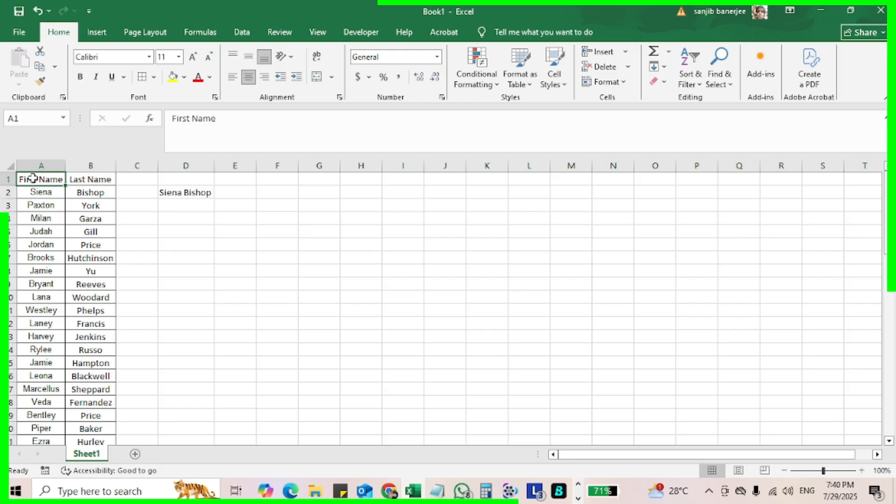
Jump to the last filled row of column A, cross to column C and return to C1
{"action": "key", "text": "ctrl+Down"}
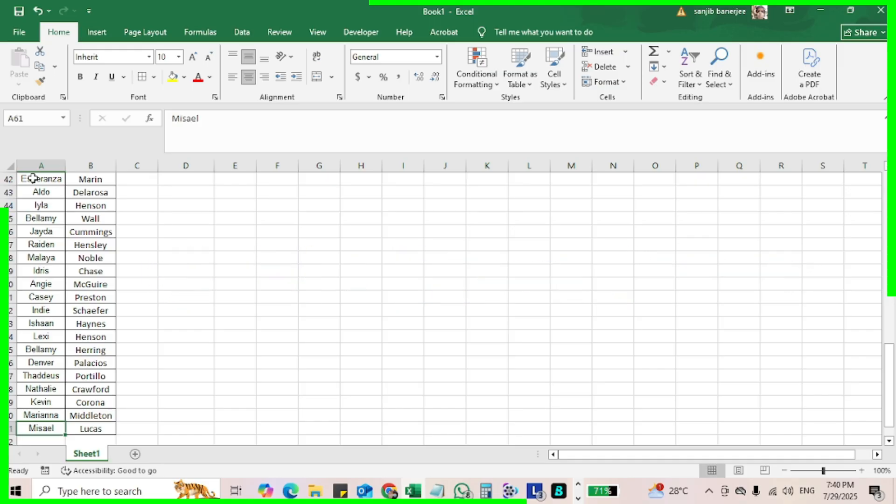
{"action": "key", "text": "Right"}
{"action": "key", "text": "Right"}
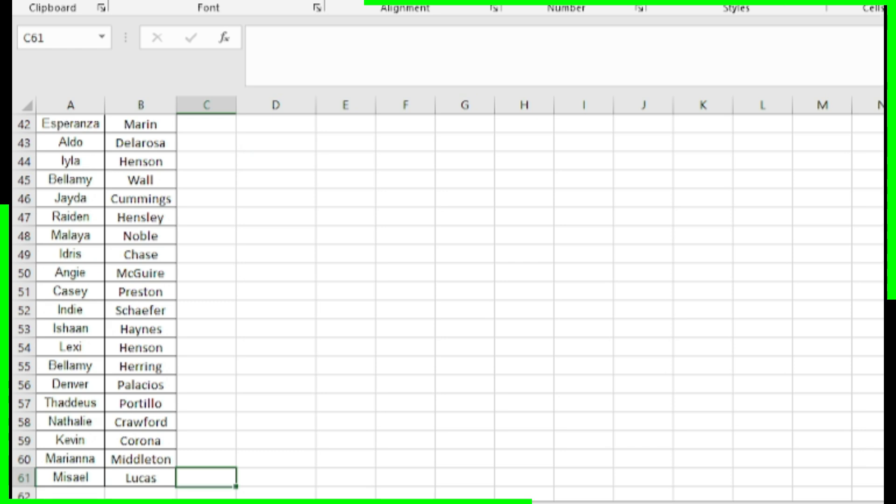
{"action": "key", "text": "ctrl+shift+Up"}
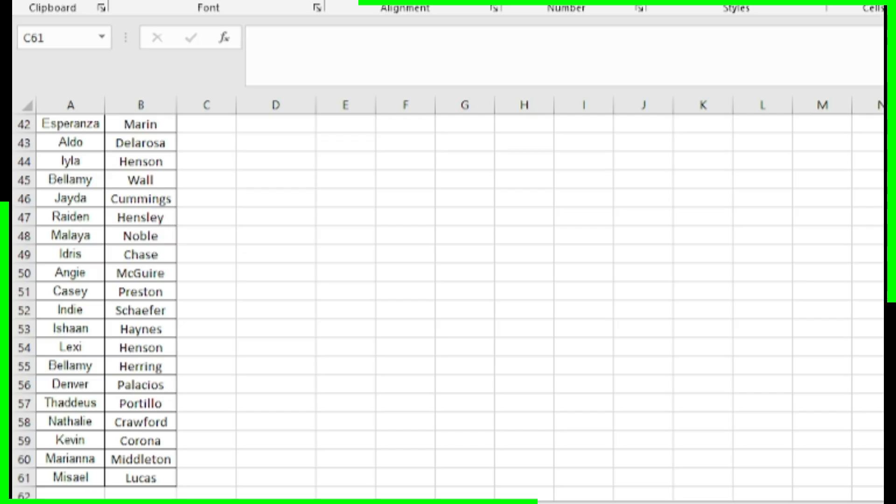
{"action": "left_click", "coordinate": [515, 486]}
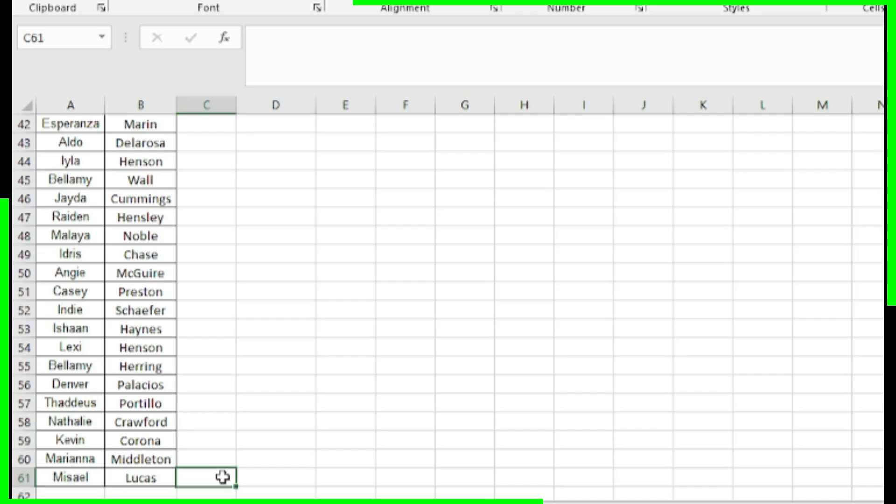
{"action": "key", "text": "ctrl+Up"}
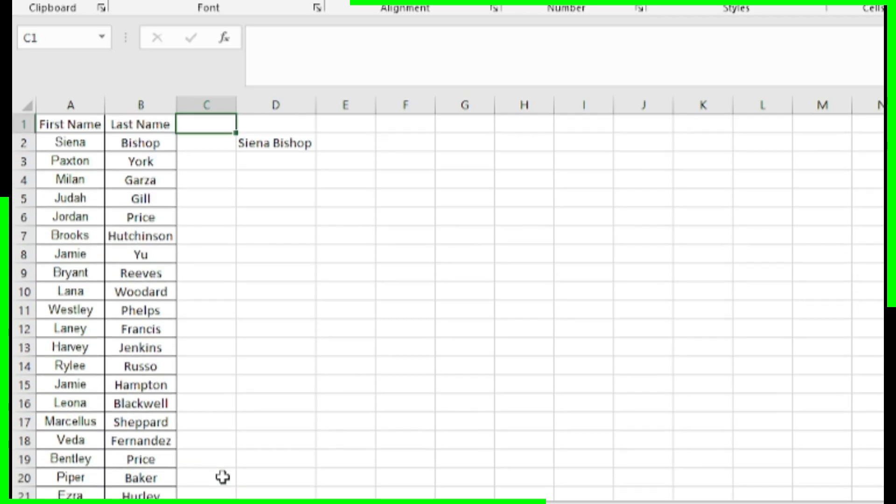
Go to the end of the Last Name column from B2, cross to D61 and jump up to the formula in D2
{"action": "key", "text": "Right"}
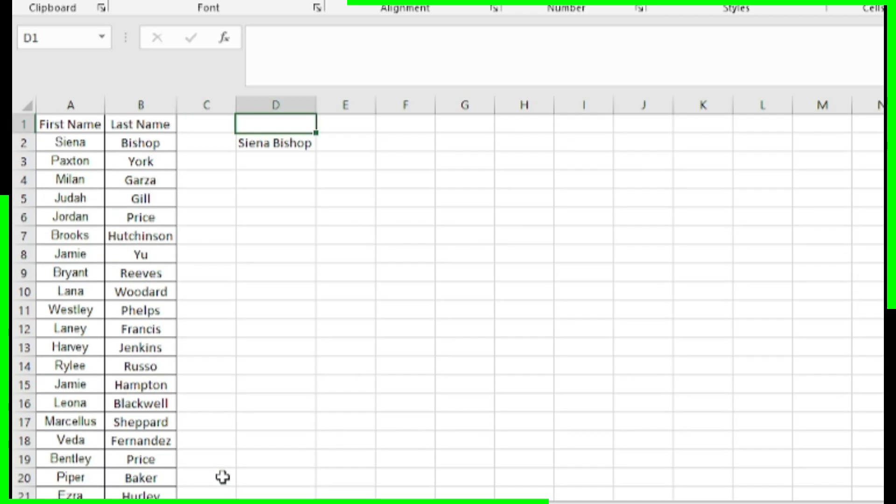
{"action": "key", "text": "Down"}
{"action": "key", "text": "Left"}
{"action": "key", "text": "Left"}
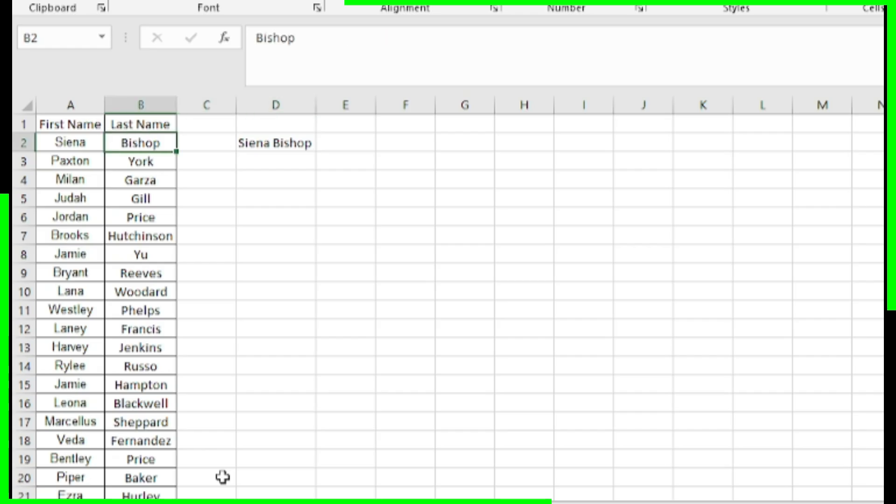
{"action": "key", "text": "ctrl+Down"}
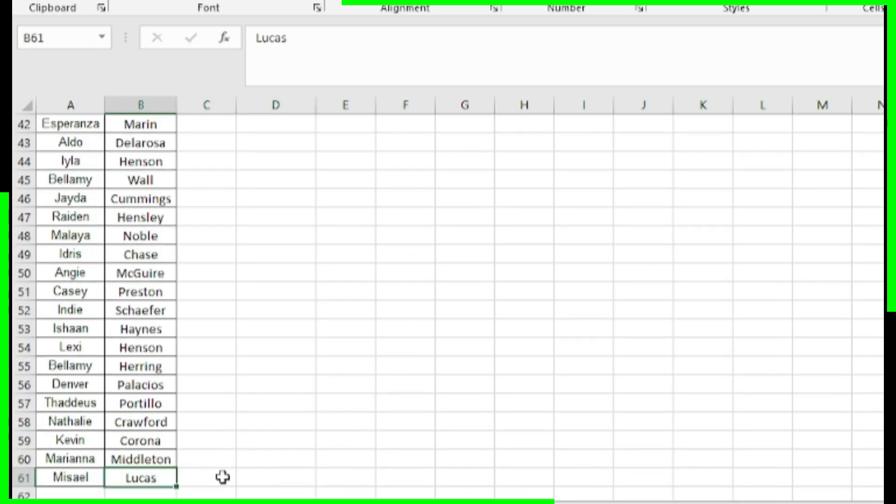
{"action": "key", "text": "Right"}
{"action": "key", "text": "Right"}
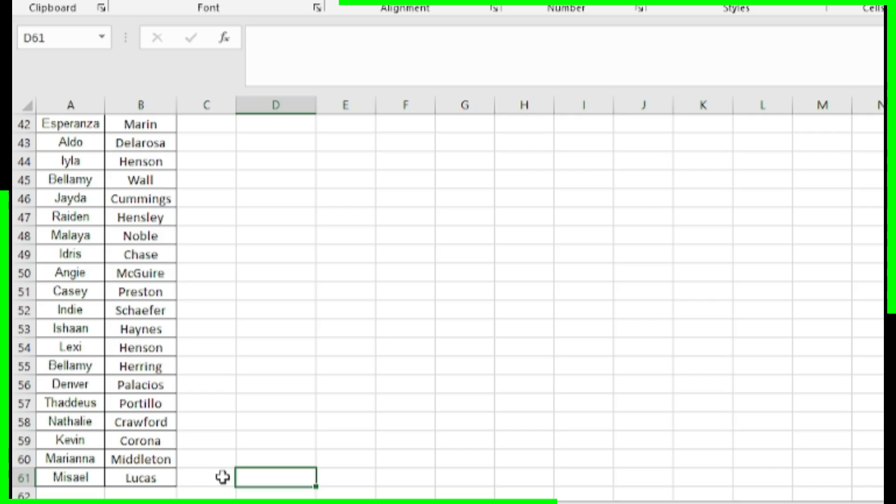
{"action": "key", "text": "ctrl+Up"}
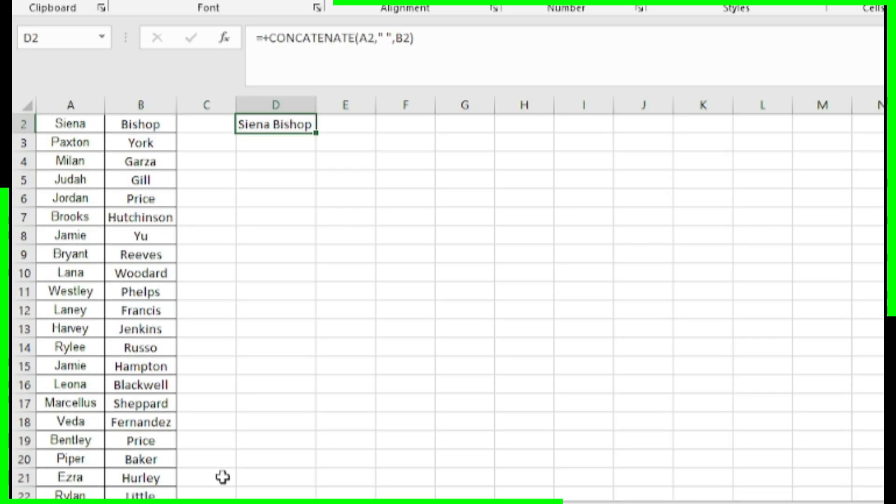
Fill the CONCATENATE formula from D2 down through D61, matching the last row of the Last Name column
{"action": "key", "text": "Left"}
{"action": "key", "text": "Left"}
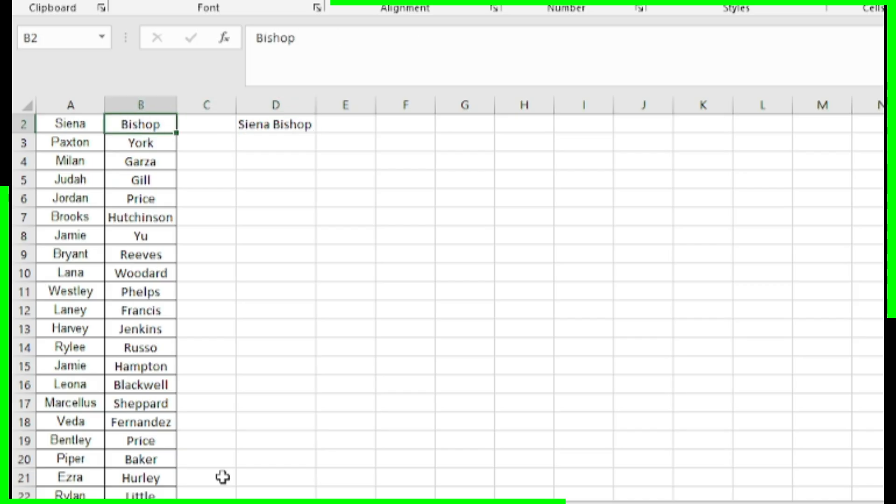
{"action": "key", "text": "ctrl+Down"}
{"action": "key", "text": "Right"}
{"action": "key", "text": "Right"}
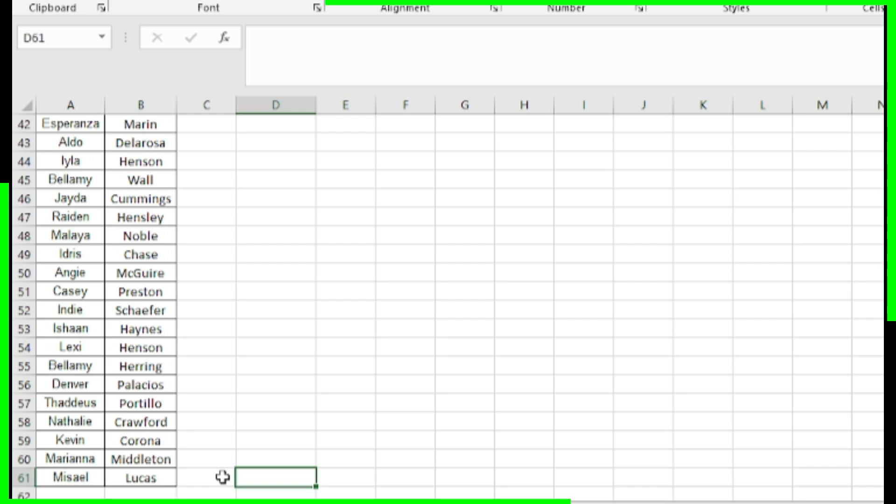
{"action": "key", "text": "ctrl+shift+Up"}
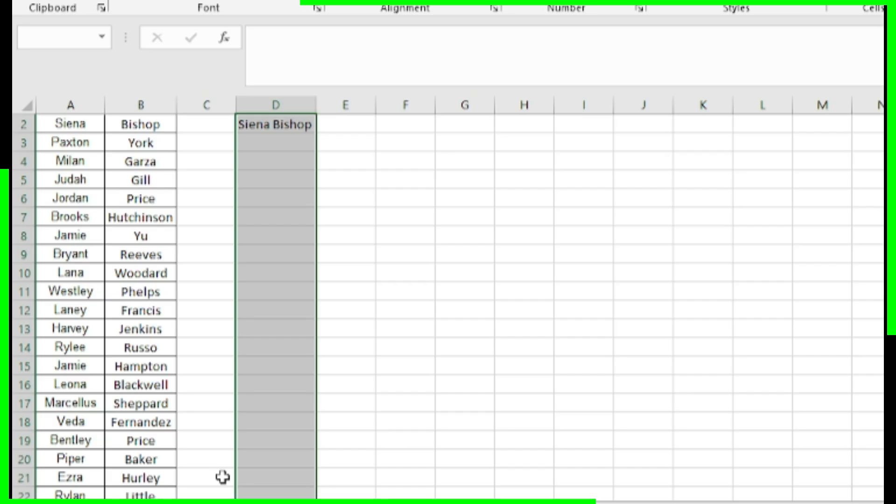
{"action": "key", "text": "ctrl+d"}
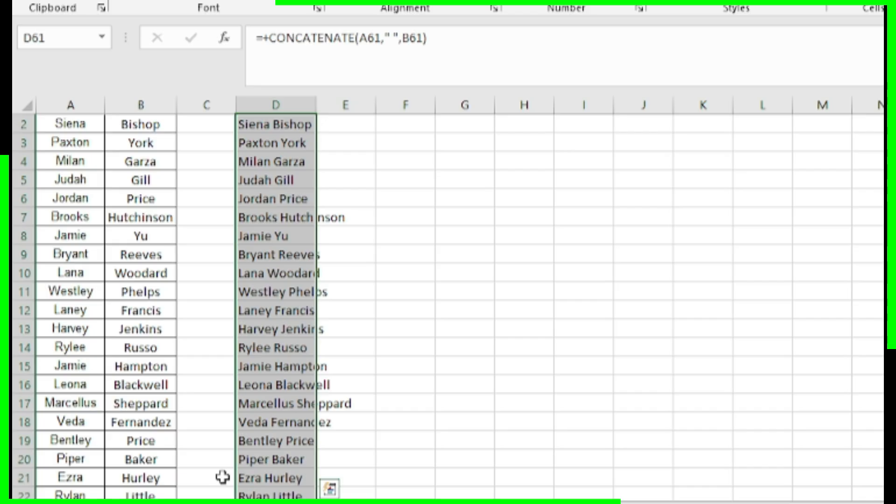
Look through the combined names in column D from the last row up to around row 40
{"action": "key", "text": "Up"}
{"action": "key", "text": "Up"}
{"action": "key", "text": "Up"}
{"action": "key", "text": "Up"}
{"action": "key", "text": "Up"}
{"action": "key", "text": "Up"}
{"action": "key", "text": "Up"}
{"action": "key", "text": "Up"}
{"action": "key", "text": "Up"}
{"action": "key", "text": "Up"}
{"action": "key", "text": "Up"}
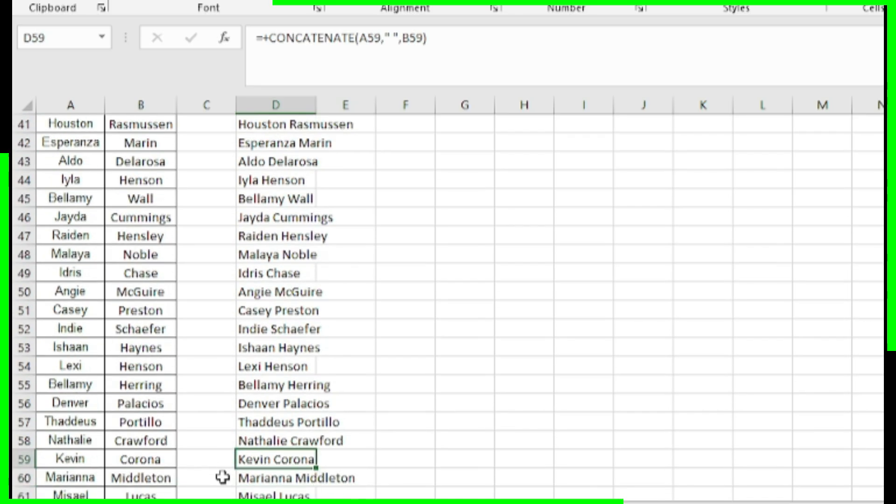
{"action": "key", "text": "Up"}
{"action": "key", "text": "Up"}
{"action": "key", "text": "Up"}
{"action": "key", "text": "Up"}
{"action": "key", "text": "Up"}
{"action": "key", "text": "Up"}
{"action": "key", "text": "Up"}
{"action": "key", "text": "Up"}
{"action": "key", "text": "Up"}
{"action": "key", "text": "Up"}
{"action": "key", "text": "Up"}
{"action": "key", "text": "Up"}
{"action": "key", "text": "Up"}
{"action": "key", "text": "Down"}
{"action": "key", "text": "Down"}
{"action": "key", "text": "Down"}
{"action": "key", "text": "Down"}
{"action": "key", "text": "Down"}
{"action": "key", "text": "Down"}
{"action": "key", "text": "Down"}
{"action": "key", "text": "Up"}
{"action": "key", "text": "Up"}
{"action": "key", "text": "Up"}
{"action": "key", "text": "Up"}
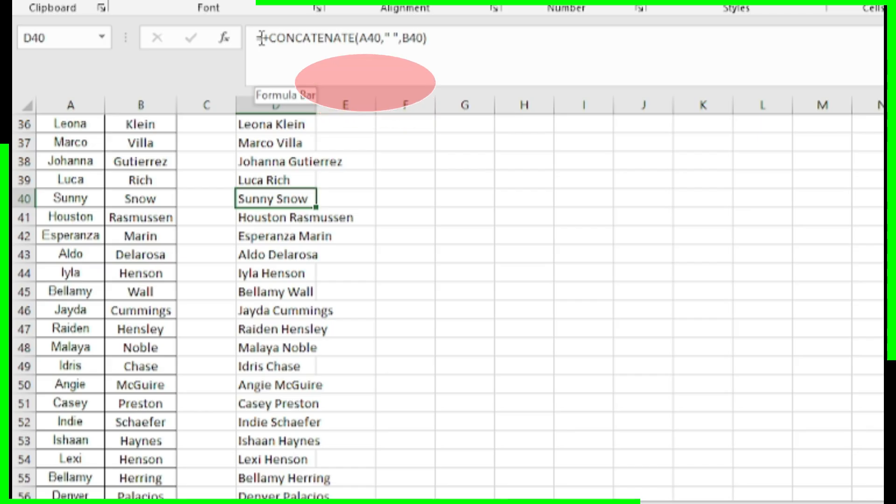
Examine the CONCATENATE formula in D40 and leave the cell without editing it
{"action": "left_click", "coordinate": [443, 40]}
{"action": "mouse_move", "coordinate": [442, 41]}
{"action": "left_mouse_down"}
{"action": "mouse_move", "coordinate": [252, 39]}
{"action": "mouse_move", "coordinate": [399, 41]}
{"action": "mouse_move", "coordinate": [356, 47]}
{"action": "left_mouse_up"}
{"action": "left_click", "coordinate": [276, 49]}
{"action": "left_click_drag", "start_coordinate": [276, 49], "coordinate": [260, 40]}
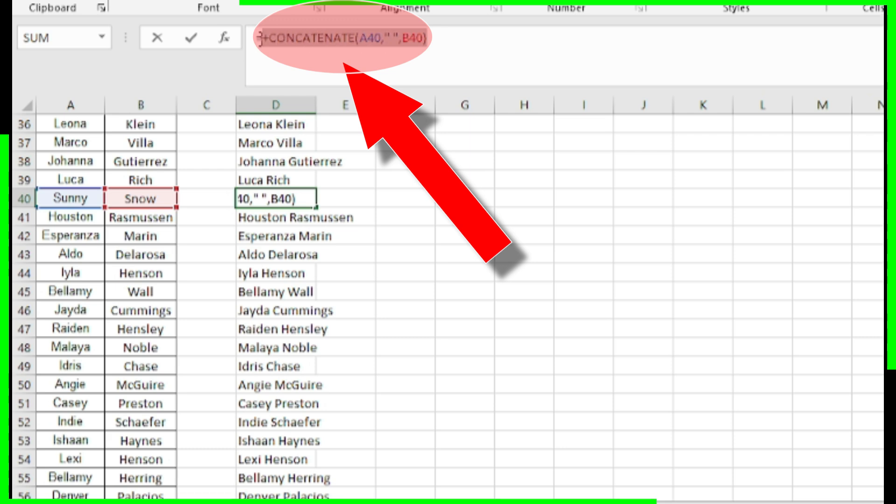
{"action": "left_click", "coordinate": [150, 254]}
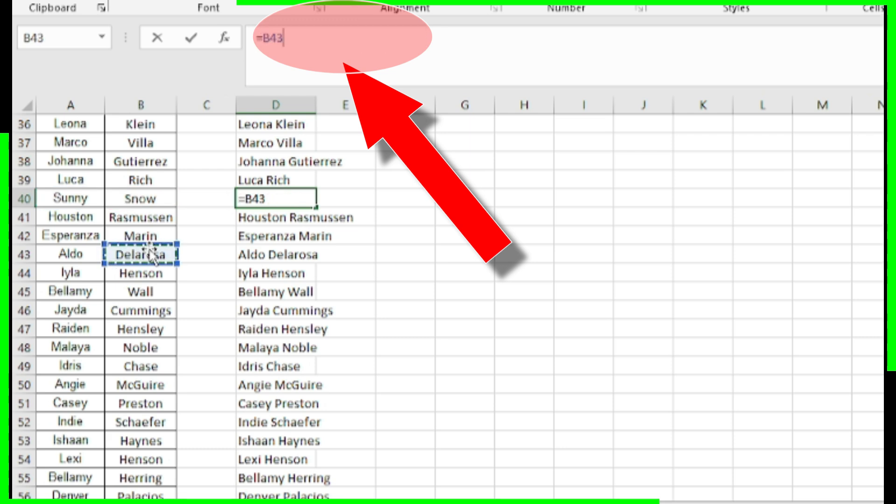
{"action": "key", "text": "Escape"}
Look through the rest of the combined names in column D up to D1
{"action": "key", "text": "Up"}
{"action": "key", "text": "Up"}
{"action": "key", "text": "Up"}
{"action": "key", "text": "Up"}
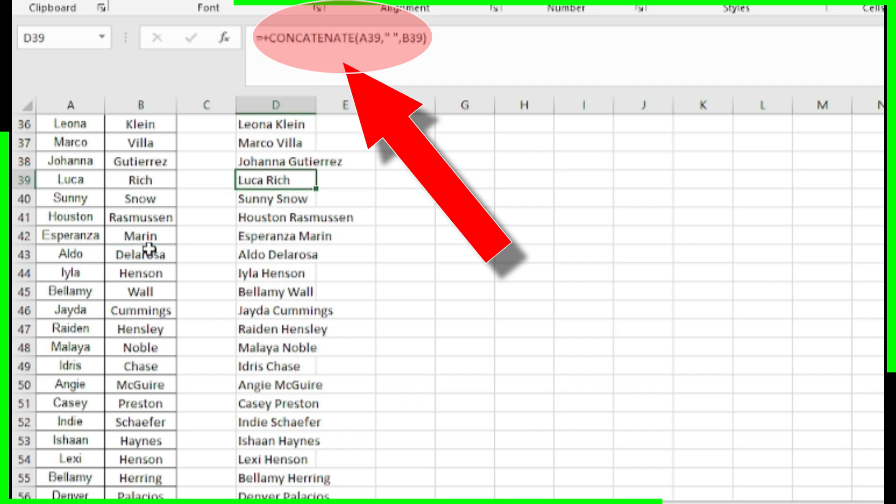
{"action": "key", "text": "Up"}
{"action": "key", "text": "Up"}
{"action": "key", "text": "Up"}
{"action": "key", "text": "Up"}
{"action": "key", "text": "Up"}
{"action": "key", "text": "Up"}
{"action": "key", "text": "Up"}
{"action": "key", "text": "Up"}
{"action": "key", "text": "Up"}
{"action": "key", "text": "Up"}
{"action": "key", "text": "Up"}
{"action": "key", "text": "Up"}
{"action": "key", "text": "Up"}
{"action": "key", "text": "Up"}
{"action": "key", "text": "Up"}
{"action": "key", "text": "Up"}
{"action": "key", "text": "Up"}
{"action": "key", "text": "Up"}
{"action": "key", "text": "Up"}
{"action": "key", "text": "Up"}
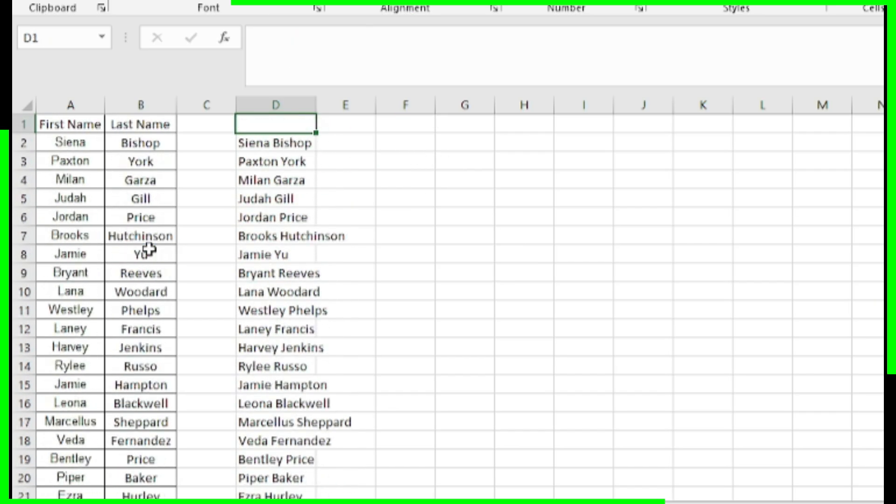
Delete the empty column C between the Last Name column and the combined names
{"action": "key", "text": "Left"}
{"action": "key", "text": "ctrl+shift+Down"}
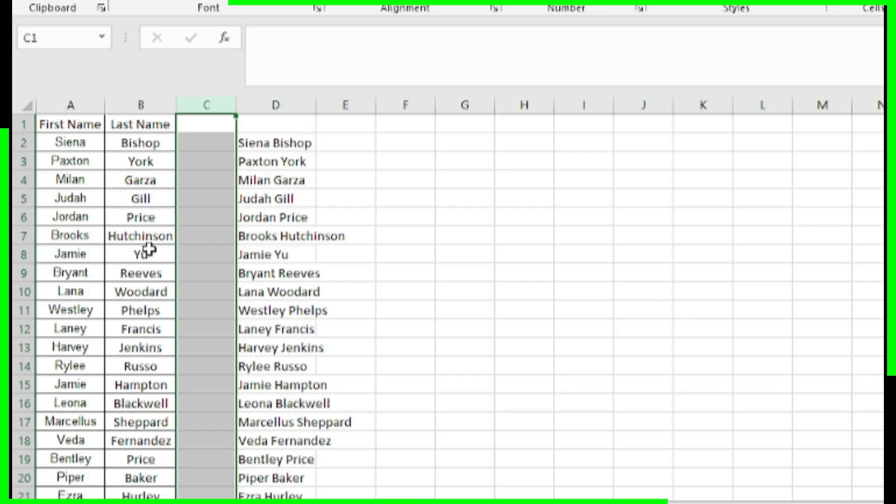
{"action": "key", "text": "ctrl+minus"}
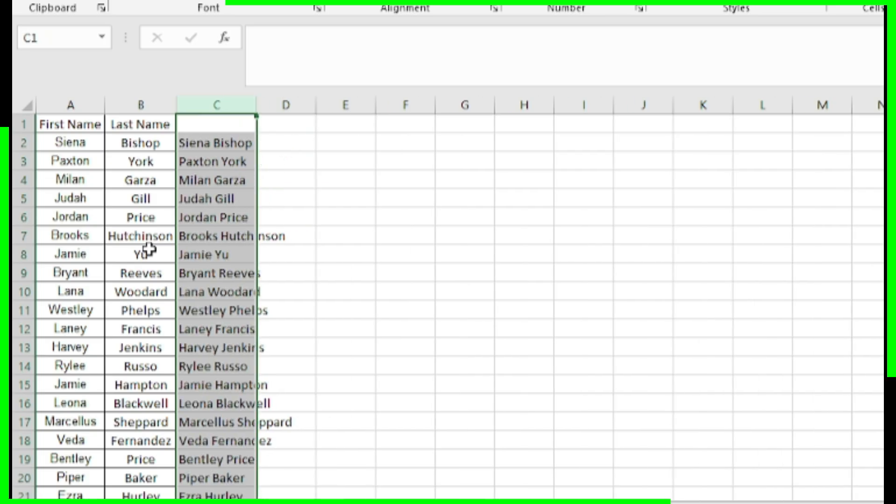
Try deleting the Last Name column while the combined names are still formulas, and undo the deletion
{"action": "key", "text": "Left"}
{"action": "key", "text": "ctrl+shift+Down"}
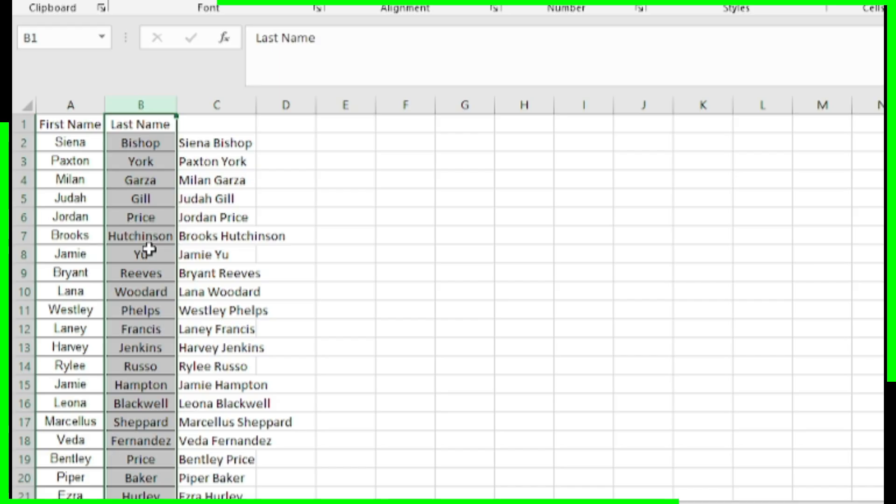
{"action": "key", "text": "ctrl+minus"}
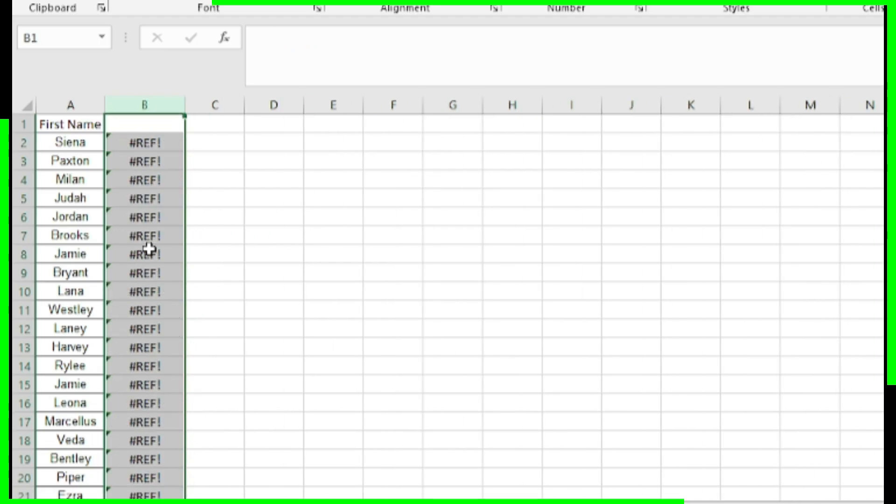
{"action": "key", "text": "ctrl+shift+Up"}
{"action": "key", "text": "ctrl+shift+Down"}
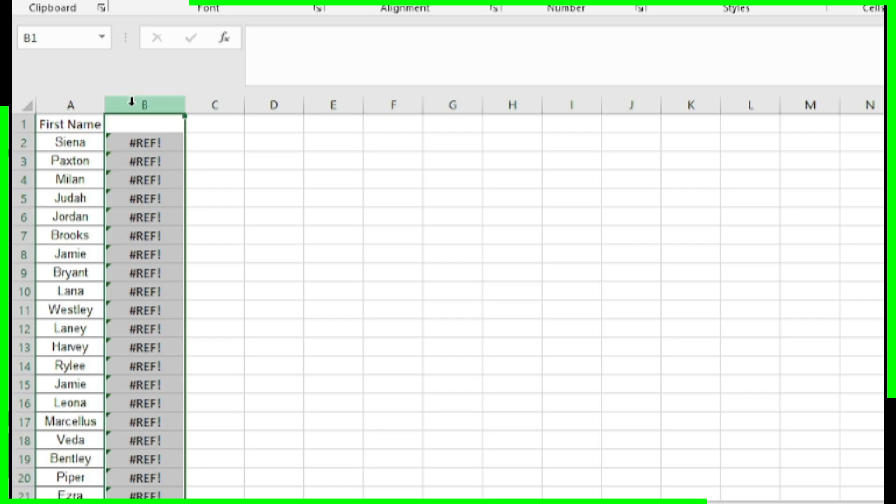
{"action": "key", "text": "ctrl+z"}
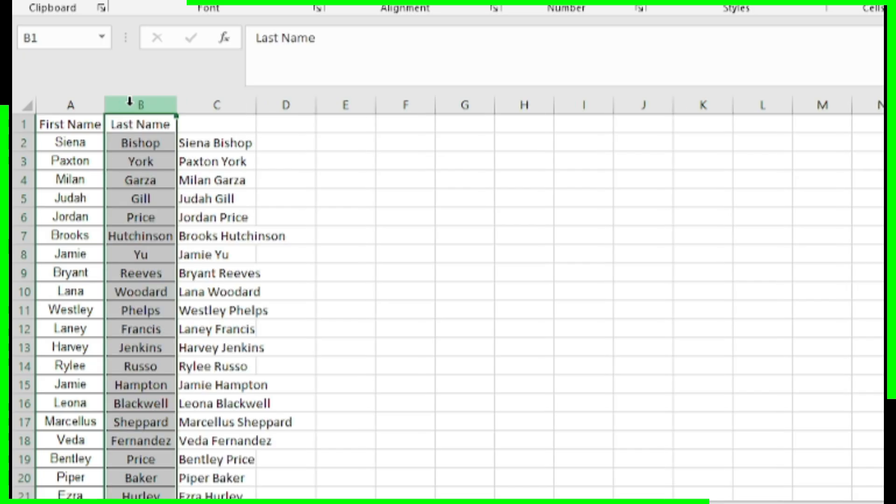
Copy the combined-name formulas in C2:C61 and return to C2 as the paste location
{"action": "key", "text": "Right"}
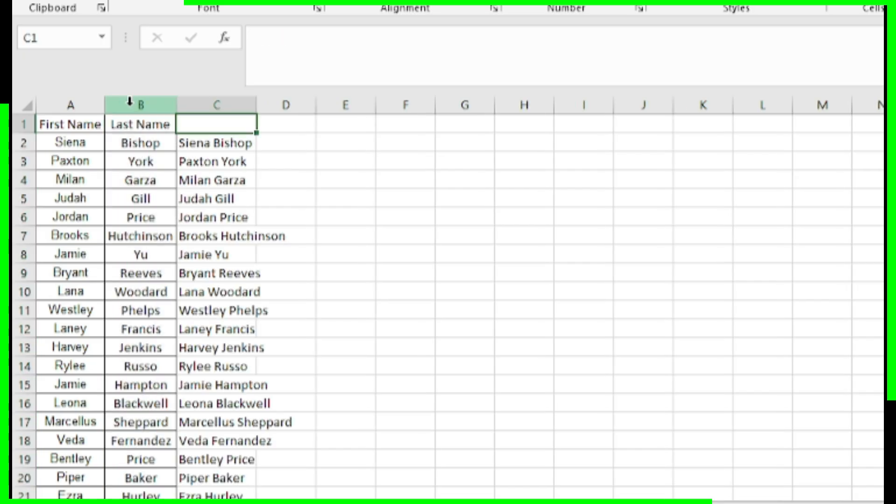
{"action": "key", "text": "ctrl+space"}
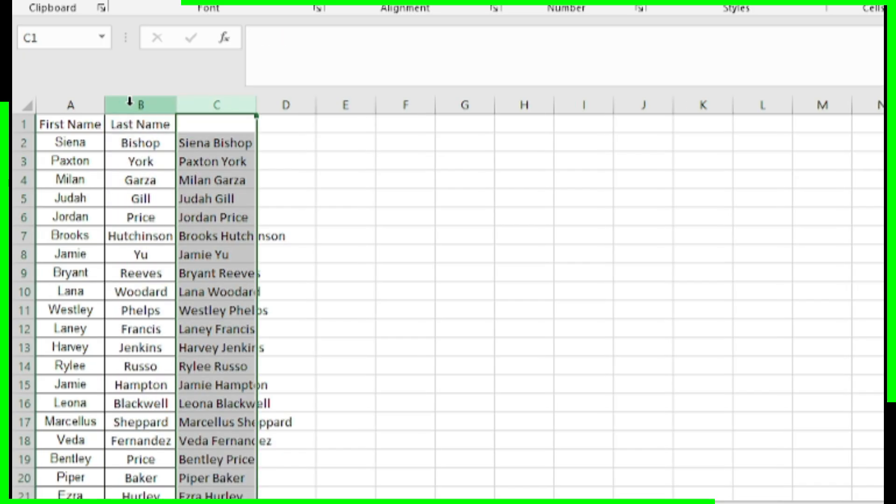
{"action": "key", "text": "Down"}
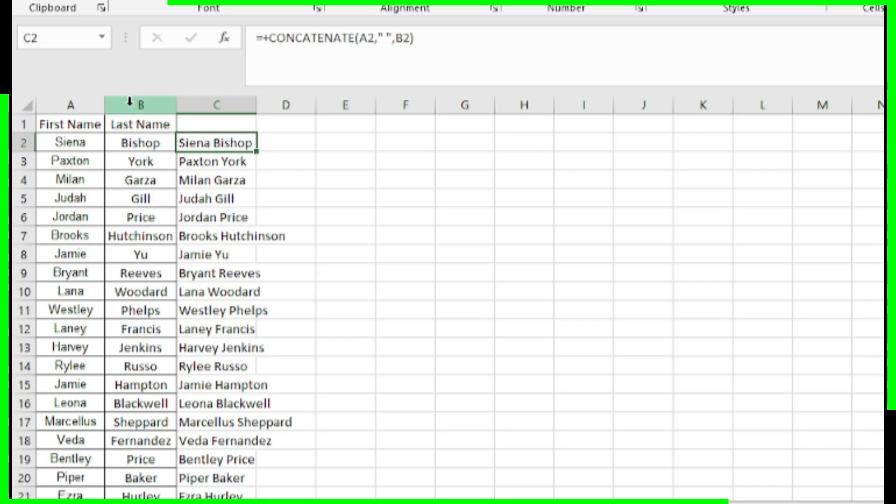
{"action": "key", "text": "ctrl+a"}
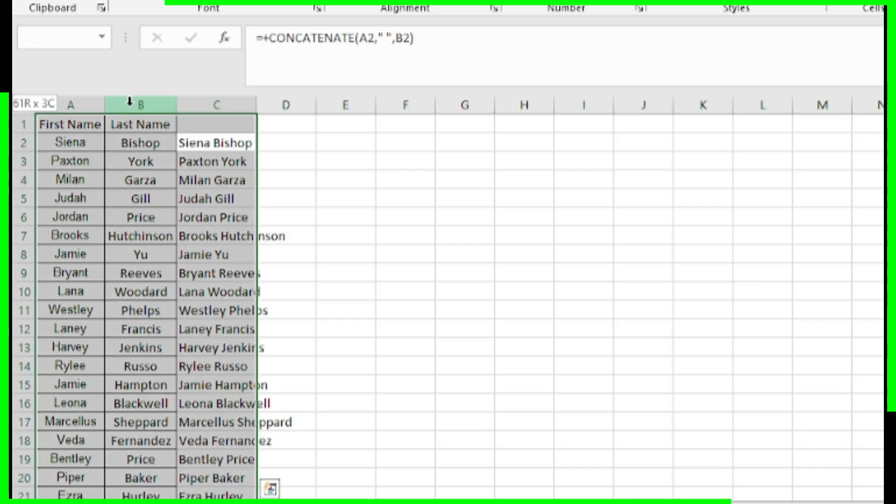
{"action": "key", "text": "Right"}
{"action": "key", "text": "Left"}
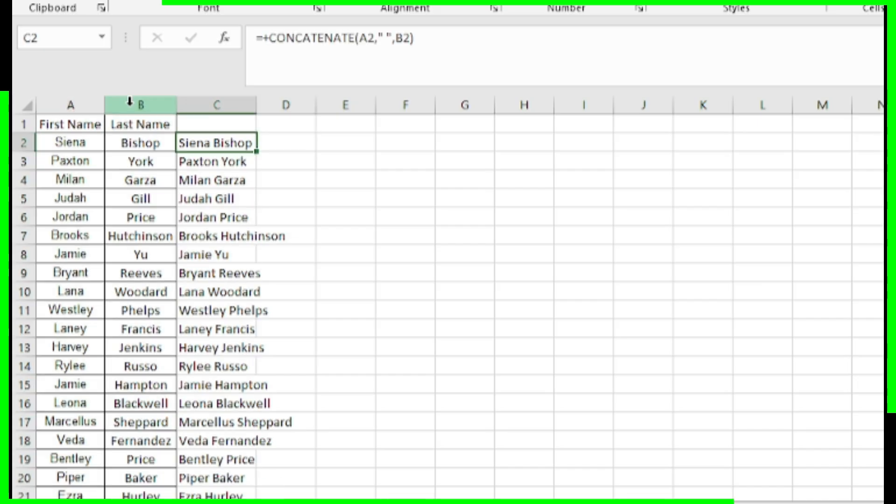
{"action": "key", "text": "ctrl+shift+Down"}
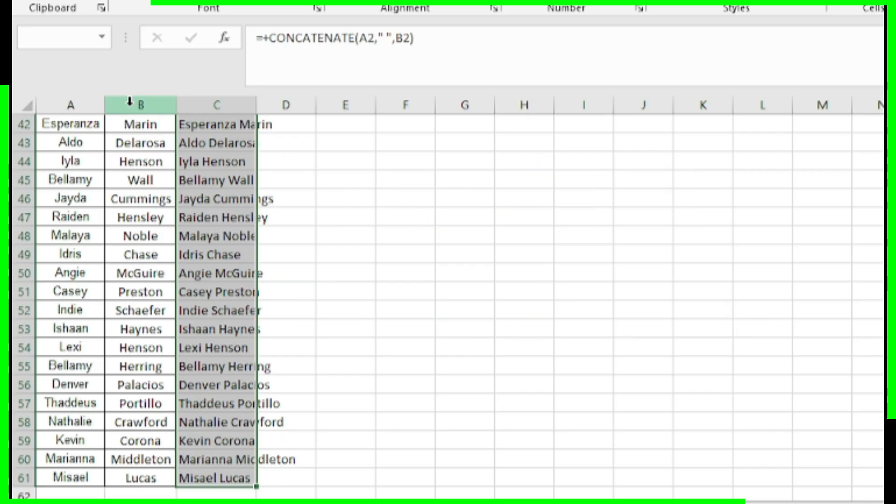
{"action": "key", "text": "ctrl+q"}
{"action": "key", "text": "Escape"}
{"action": "key", "text": "ctrl+c"}
{"action": "key", "text": "Up"}
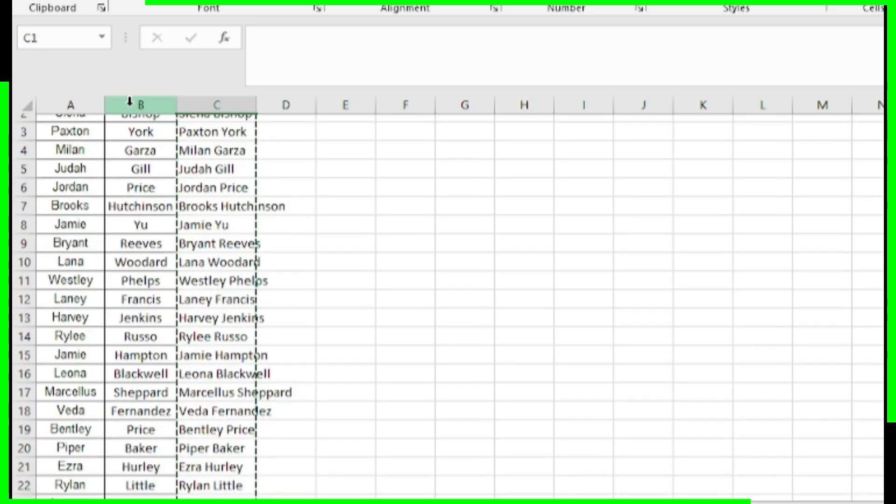
{"action": "key", "text": "Down"}
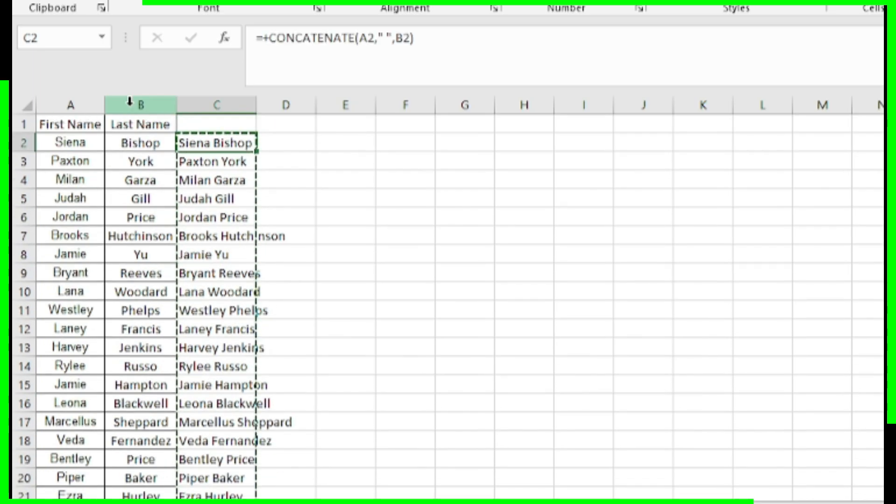
Paste the copied range over itself from C2 with Paste Special set to Values, and end the copy mode
{"action": "right_click", "coordinate": [218, 139]}
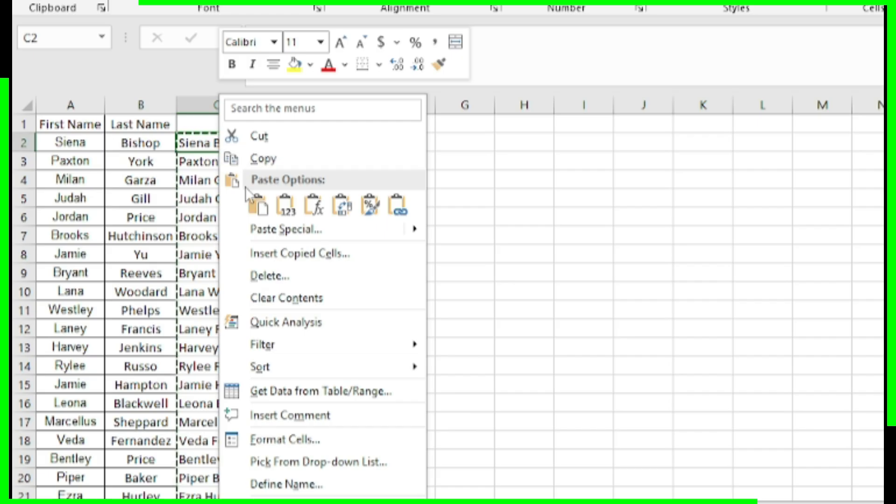
{"action": "left_click", "coordinate": [267, 228]}
{"action": "left_click", "coordinate": [113, 194]}
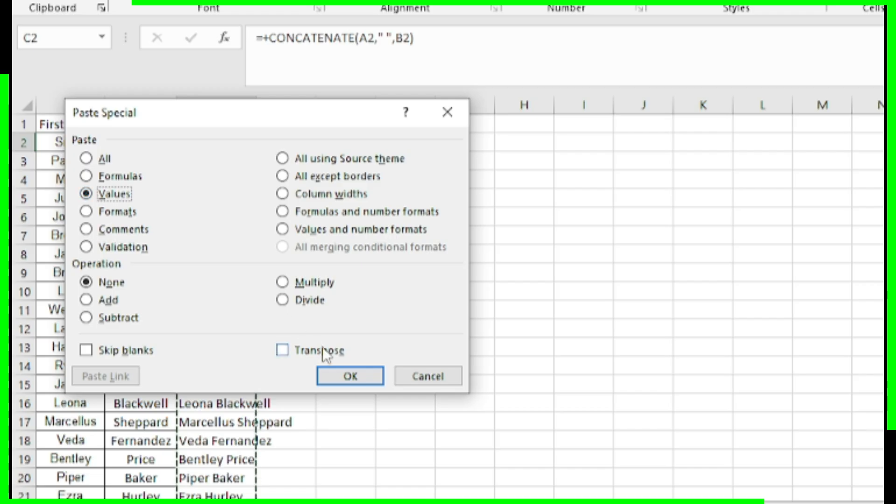
{"action": "left_click", "coordinate": [348, 376]}
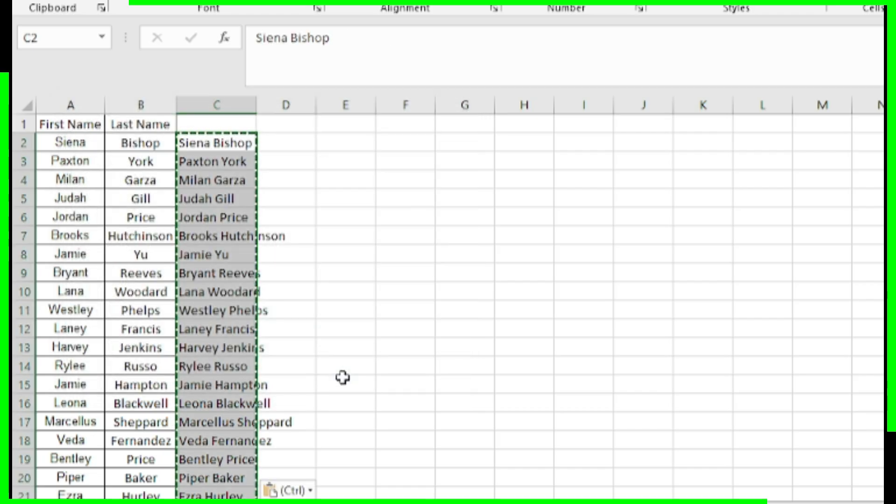
{"action": "key", "text": "Down"}
{"action": "key", "text": "Down"}
{"action": "key", "text": "Up"}
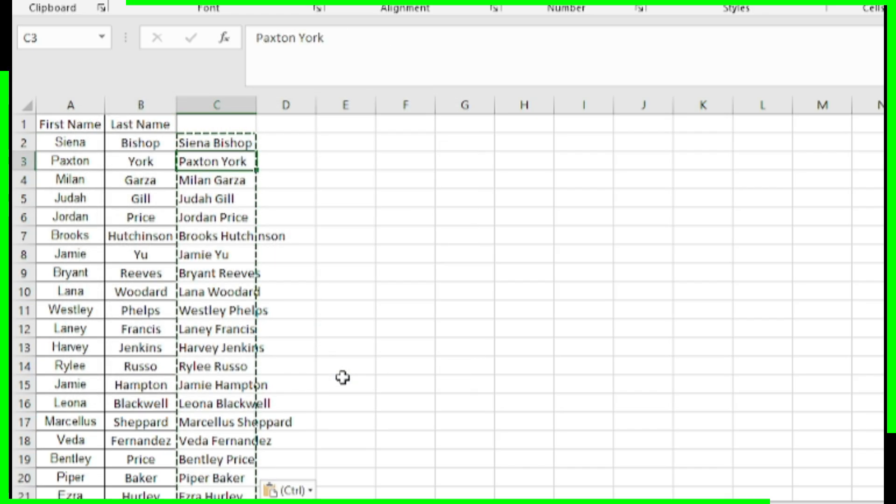
{"action": "key", "text": "Escape"}
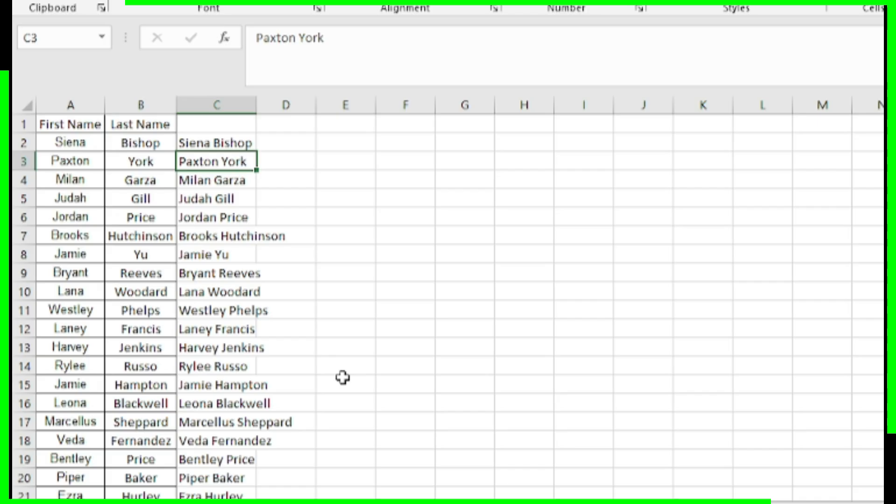
Inspect the contents of C2 and C4 for plain text in place of formulas
{"action": "left_click", "coordinate": [227, 144]}
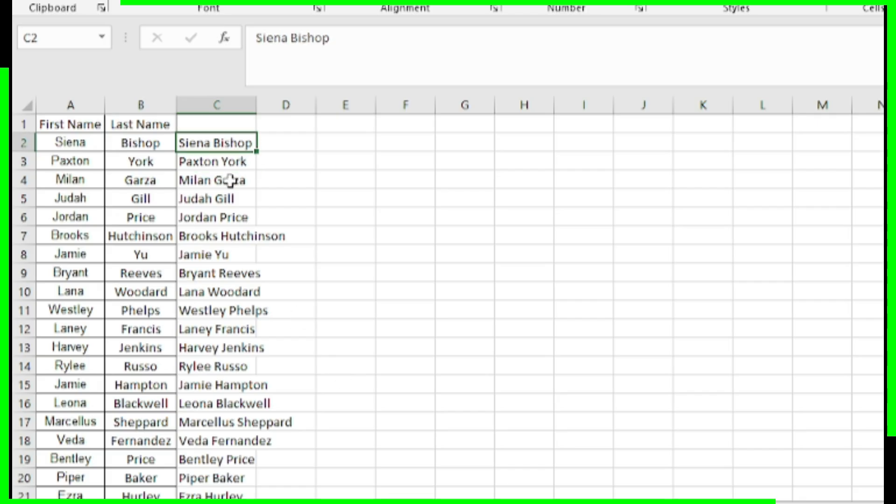
{"action": "left_click", "coordinate": [230, 180]}
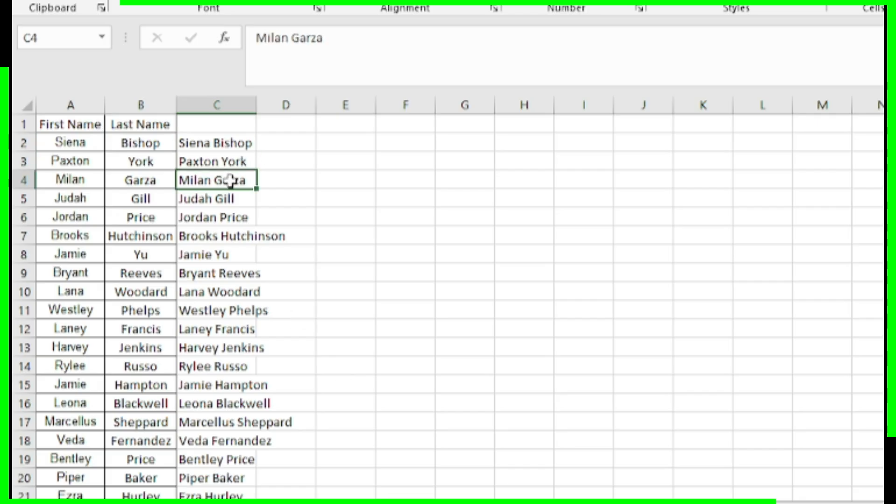
{"action": "left_click", "coordinate": [232, 146]}
{"action": "left_click_drag", "start_coordinate": [337, 47], "coordinate": [250, 44]}
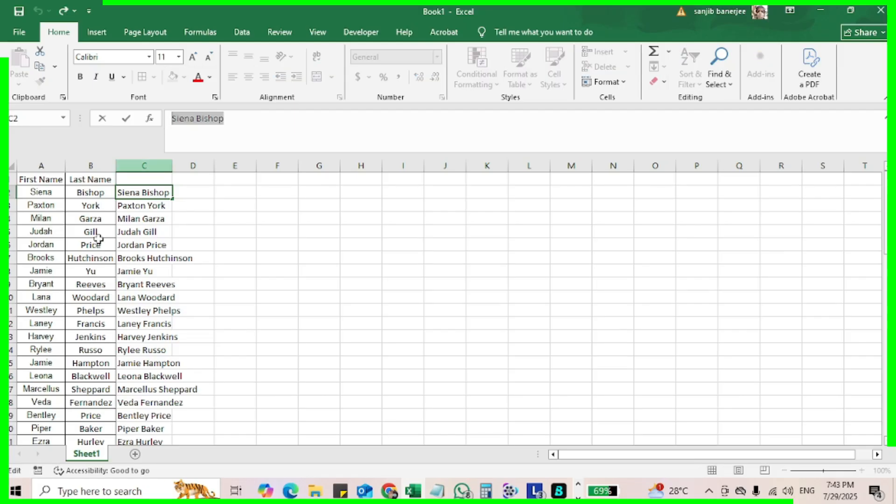
{"action": "left_click", "coordinate": [98, 239]}
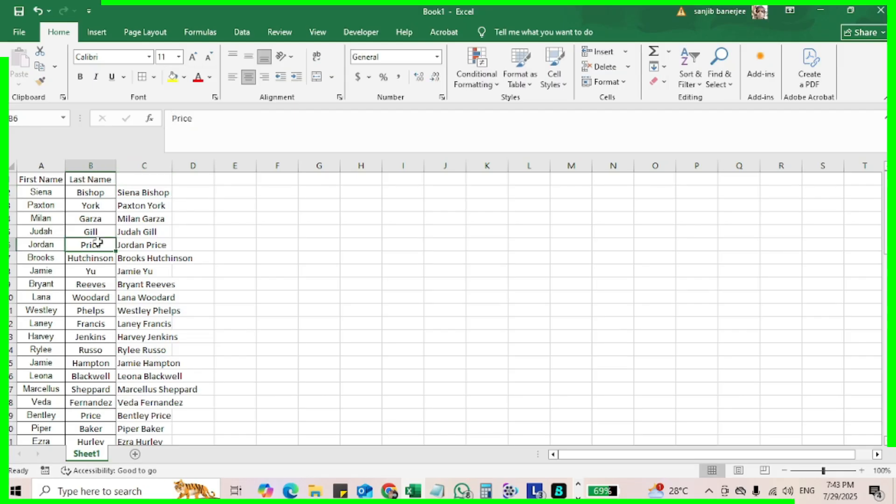
Delete the entire Last Name column from the sheet, with the combined names already converted to static values
{"action": "left_click", "coordinate": [142, 165]}
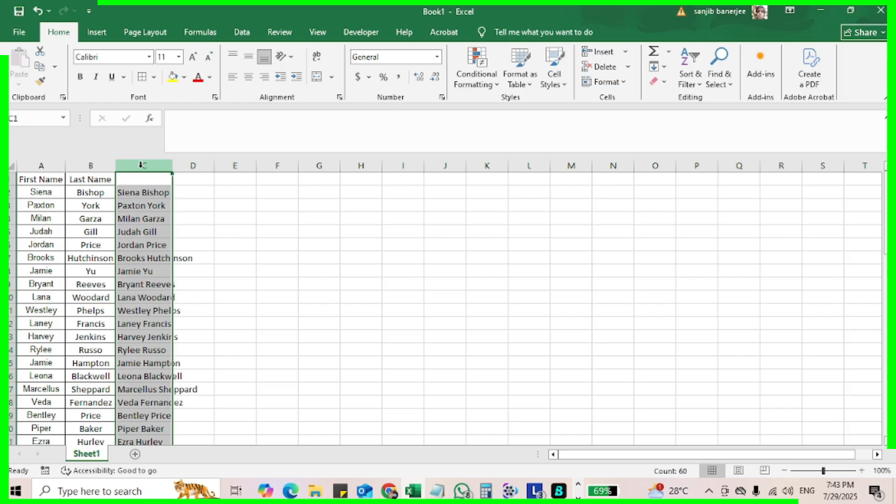
{"action": "left_click", "coordinate": [93, 166]}
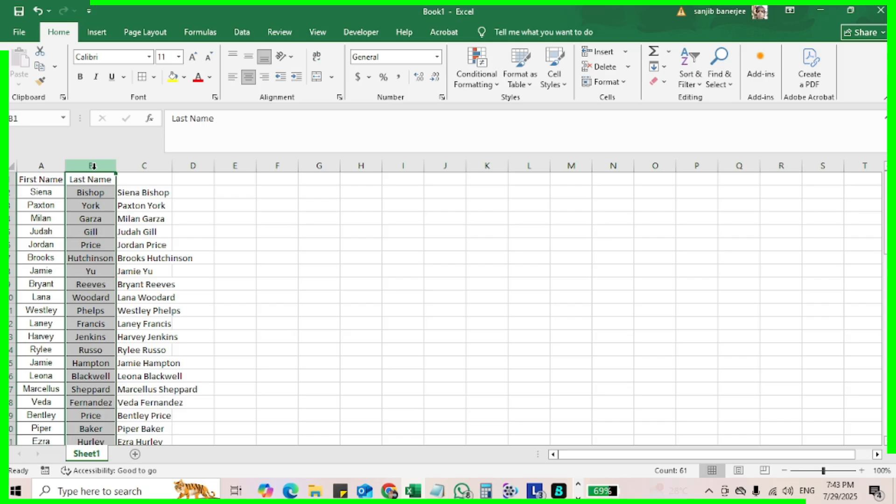
{"action": "key", "text": "ctrl+minus"}
{"action": "key", "text": "Up"}
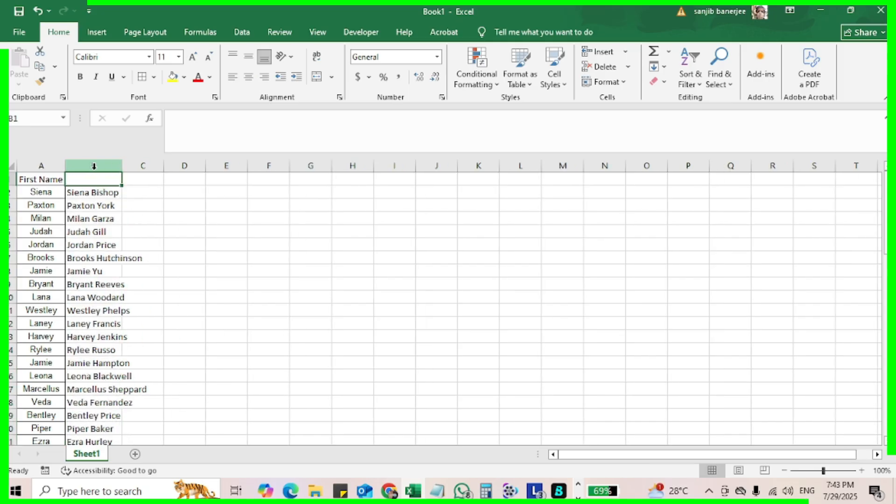
Examine the combined names beside the First Name column for intact full names after the column deletion
{"action": "key", "text": "Down"}
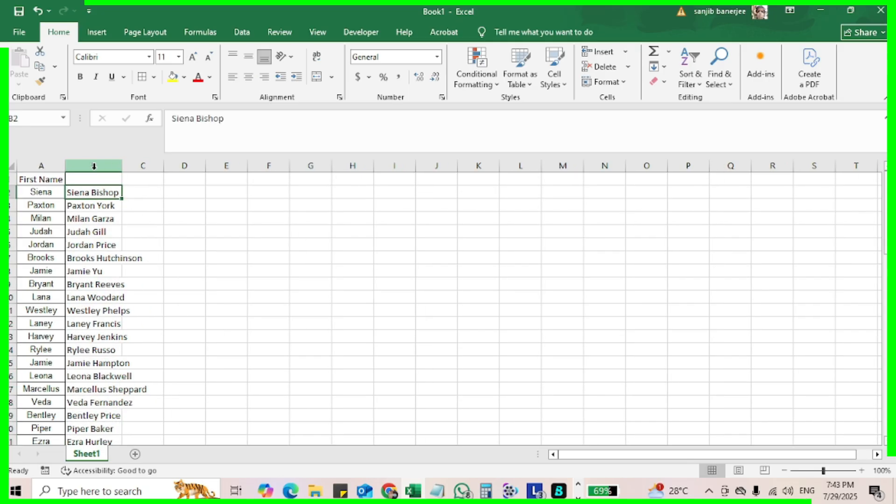
{"action": "key", "text": "shift+Down"}
{"action": "key", "text": "shift+Down"}
{"action": "key", "text": "shift+Down"}
{"action": "key", "text": "shift+Down"}
{"action": "key", "text": "shift+Down"}
{"action": "key", "text": "shift+Down"}
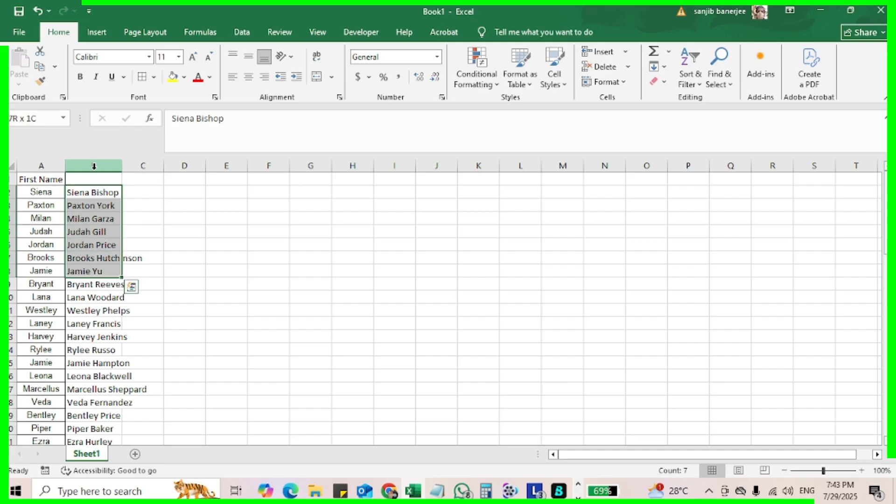
{"action": "key", "text": "Up"}
{"action": "key", "text": "Left"}
{"action": "key", "text": "Right"}
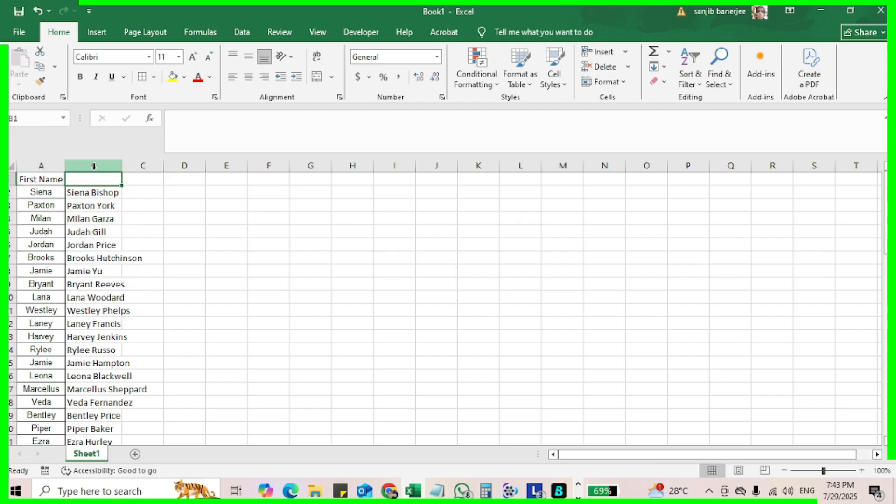
{"action": "key", "text": "Left"}
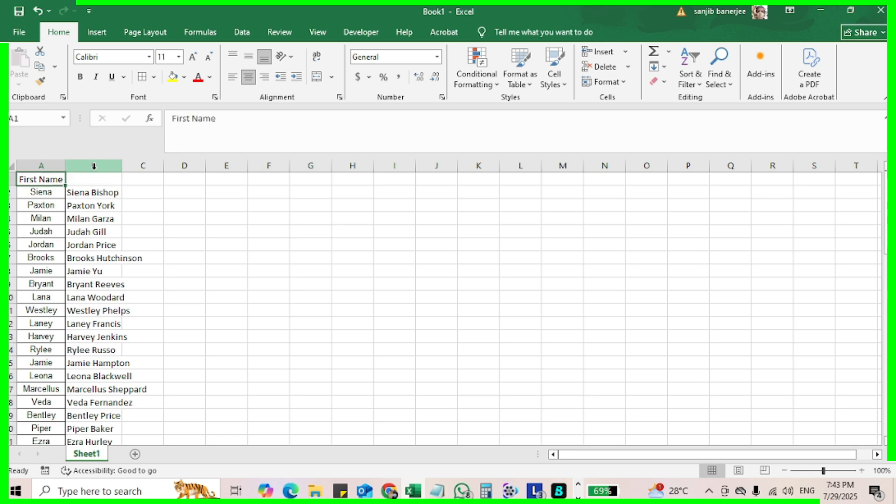
Undo the deletion of the Last Name column and review the combined names in column C
{"action": "key", "text": "ctrl+z"}
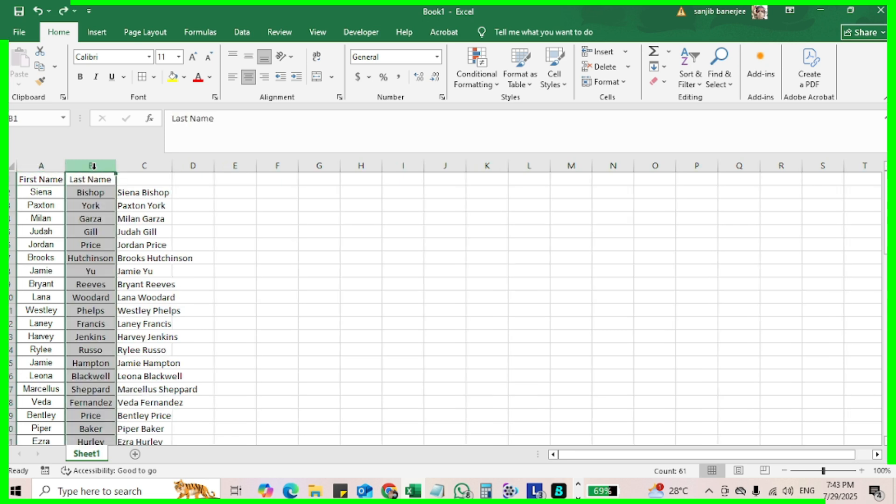
{"action": "key", "text": "Left"}
{"action": "key", "text": "Right"}
{"action": "key", "text": "Right"}
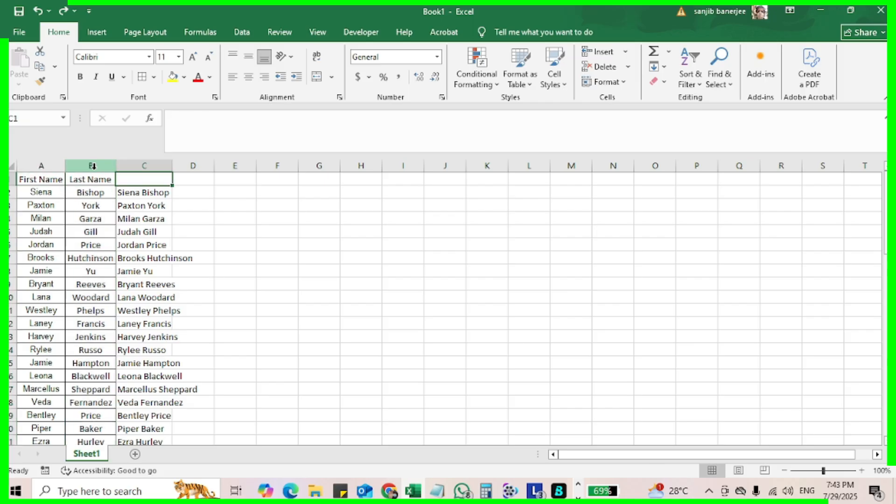
{"action": "key", "text": "ctrl+shift+Down"}
{"action": "key", "text": "ctrl+shift+Down"}
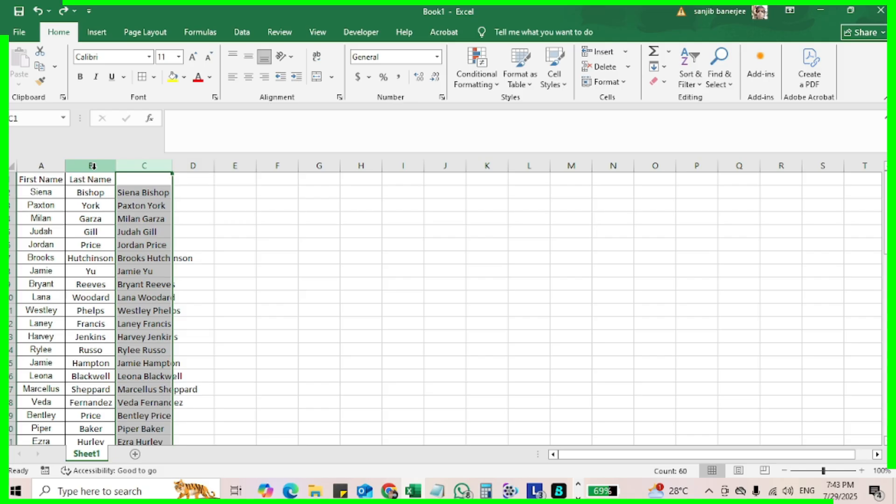
{"action": "key", "text": "ctrl+Home"}
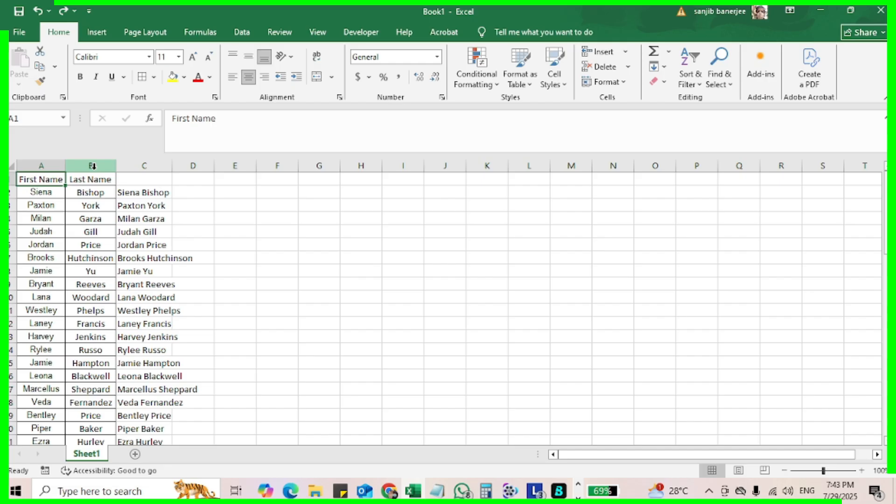
{"action": "key", "text": "Right"}
{"action": "key", "text": "Right"}
{"action": "key", "text": "Right"}
{"action": "key", "text": "Left"}
{"action": "key", "text": "Left"}
{"action": "key", "text": "Left"}
{"action": "key", "text": "Right"}
{"action": "key", "text": "Right"}
{"action": "key", "text": "Right"}
{"action": "key", "text": "Left"}
{"action": "key", "text": "Left"}
{"action": "key", "text": "Left"}
{"action": "key", "text": "Right"}
{"action": "key", "text": "Right"}
{"action": "key", "text": "Right"}
{"action": "key", "text": "Left"}
{"action": "key", "text": "Left"}
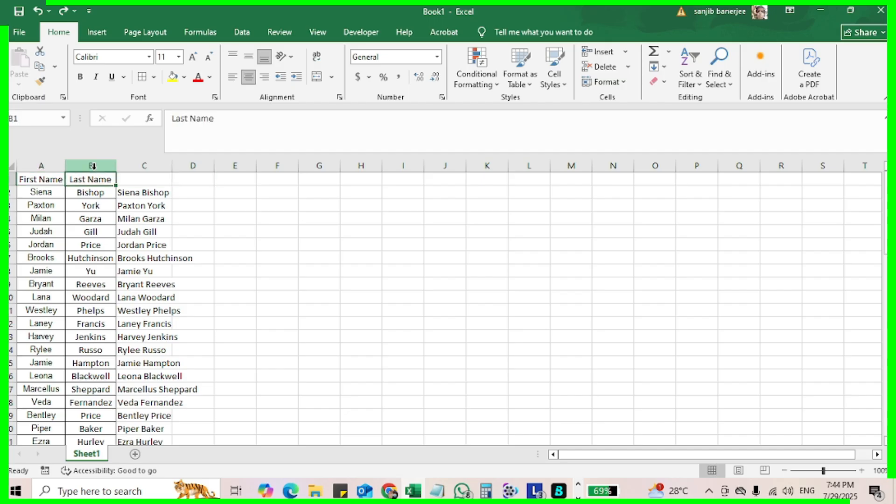